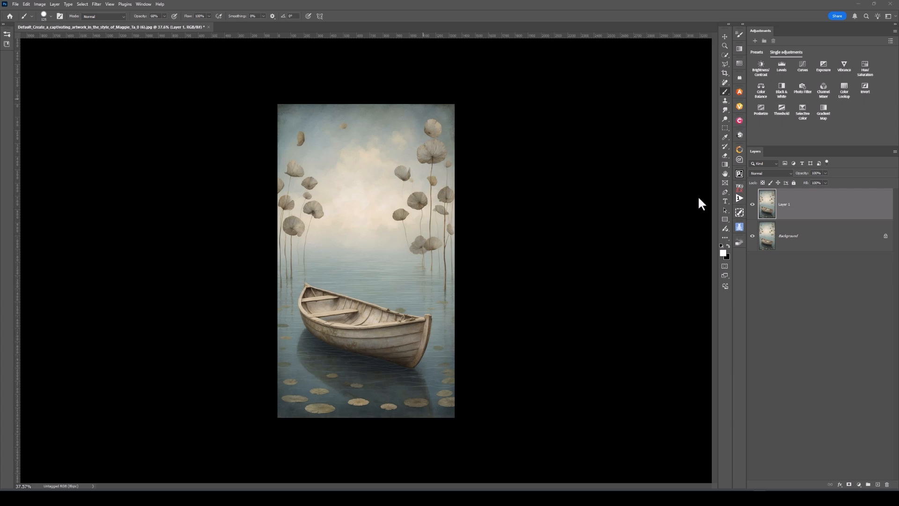
Extend the canvas beyond both sides and the lower edge of the boat image with the Crop tool and fill it using Generative Expand.
{"action": "left_click", "coordinate": [723, 73]}
{"action": "left_click", "coordinate": [724, 74]}
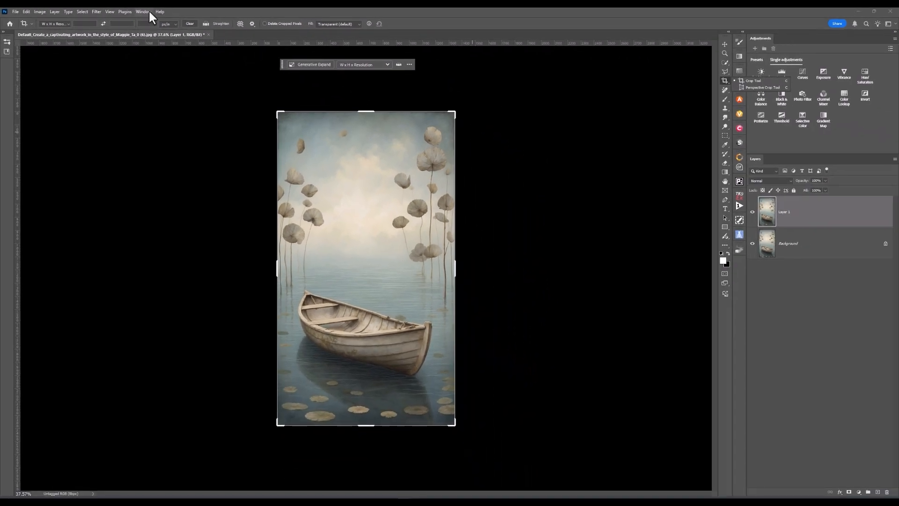
{"action": "left_click", "coordinate": [148, 11]}
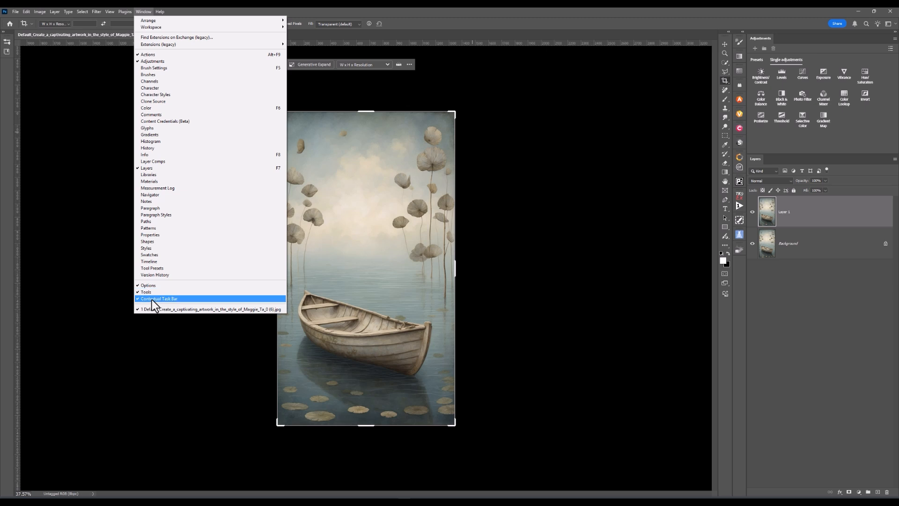
{"action": "left_click", "coordinate": [452, 65]}
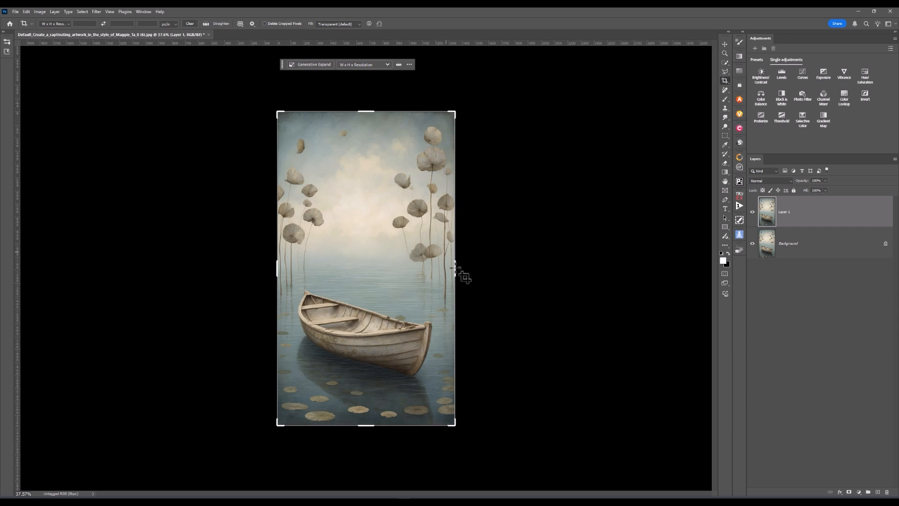
{"action": "left_click_drag", "start_coordinate": [455, 267], "coordinate": [471, 278]}
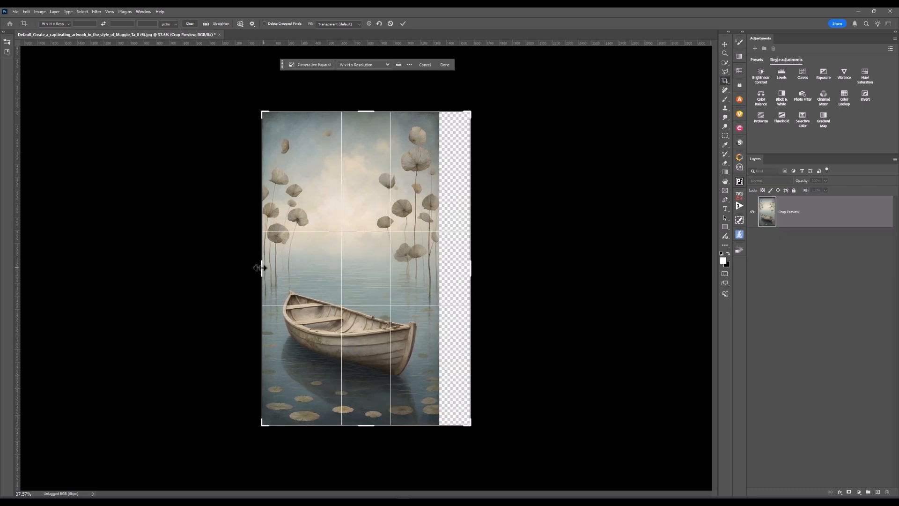
{"action": "left_click_drag", "start_coordinate": [261, 268], "coordinate": [247, 266]}
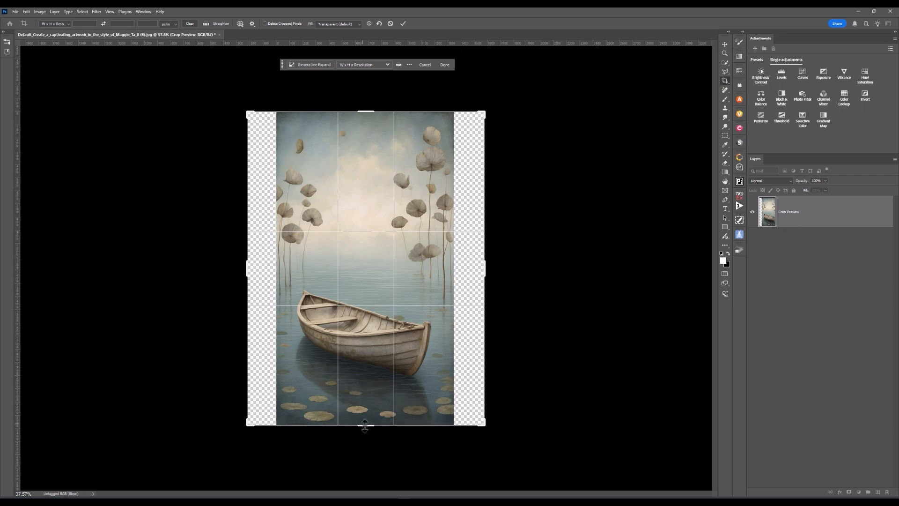
{"action": "left_click_drag", "start_coordinate": [365, 426], "coordinate": [364, 439]}
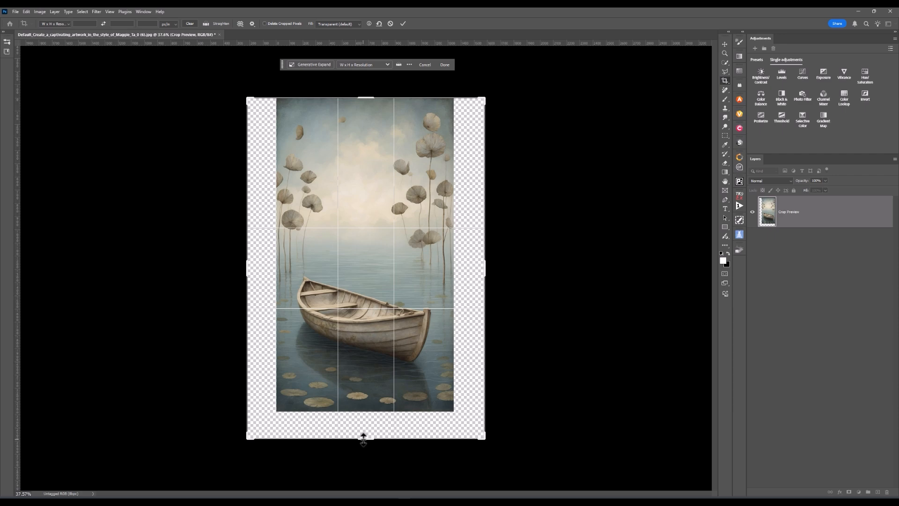
{"action": "left_click", "coordinate": [321, 64]}
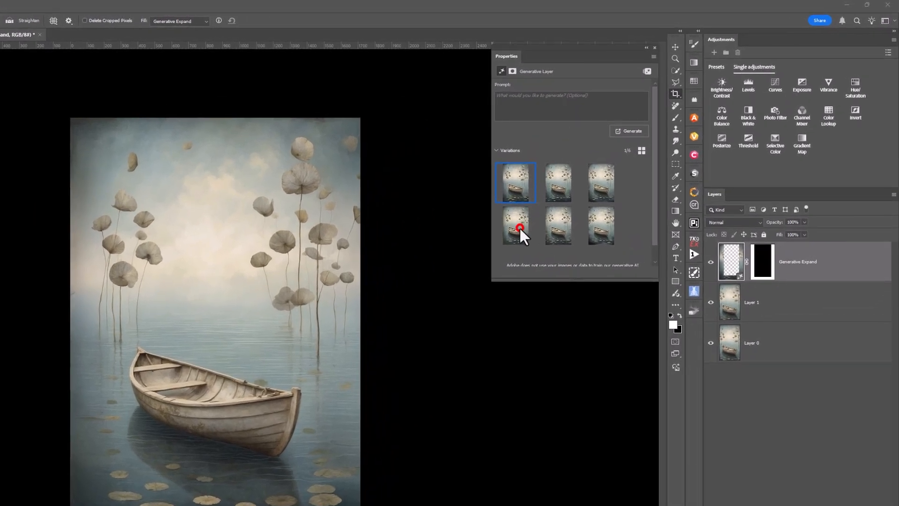
Compare the generated variations of the expanded boat scene and keep the first one.
{"action": "left_click", "coordinate": [519, 226]}
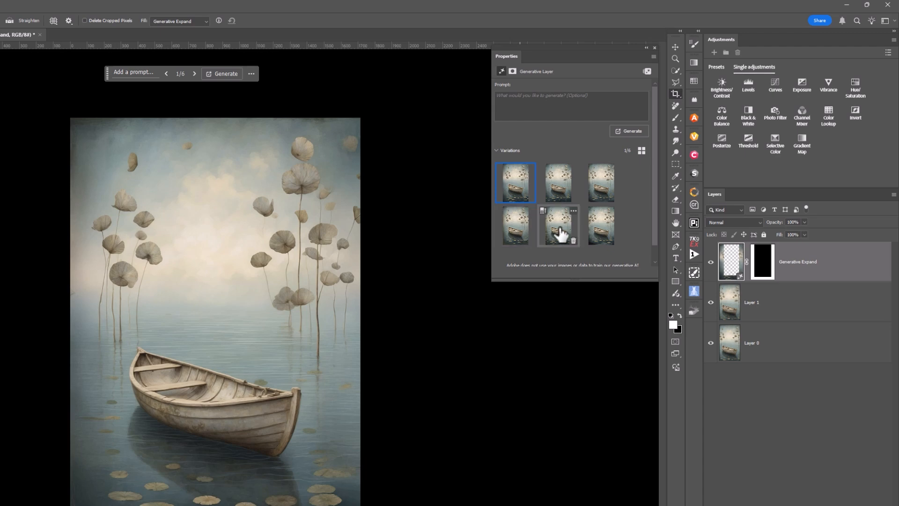
{"action": "left_click", "coordinate": [560, 232]}
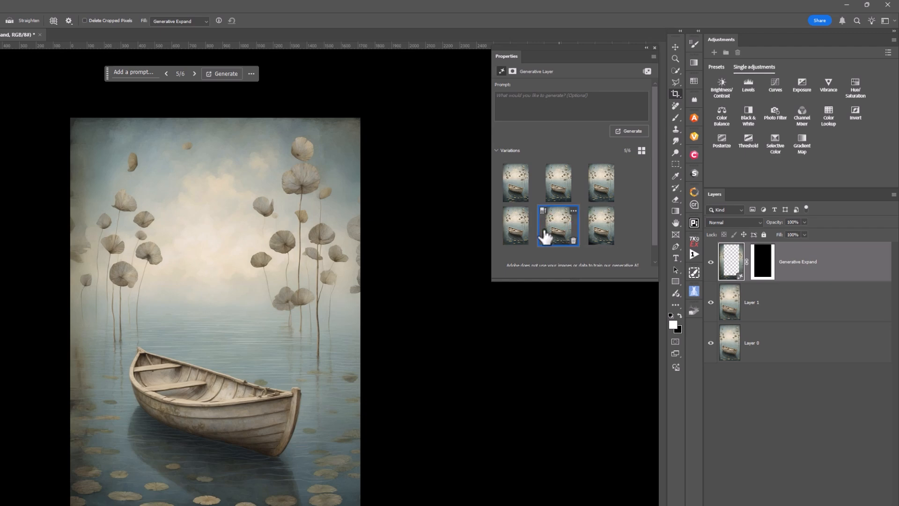
{"action": "left_click", "coordinate": [597, 234]}
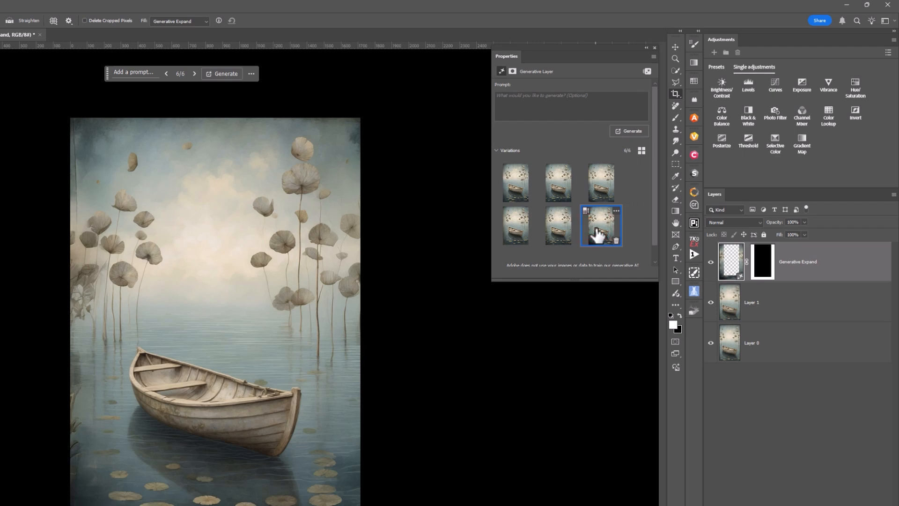
{"action": "left_click", "coordinate": [518, 194]}
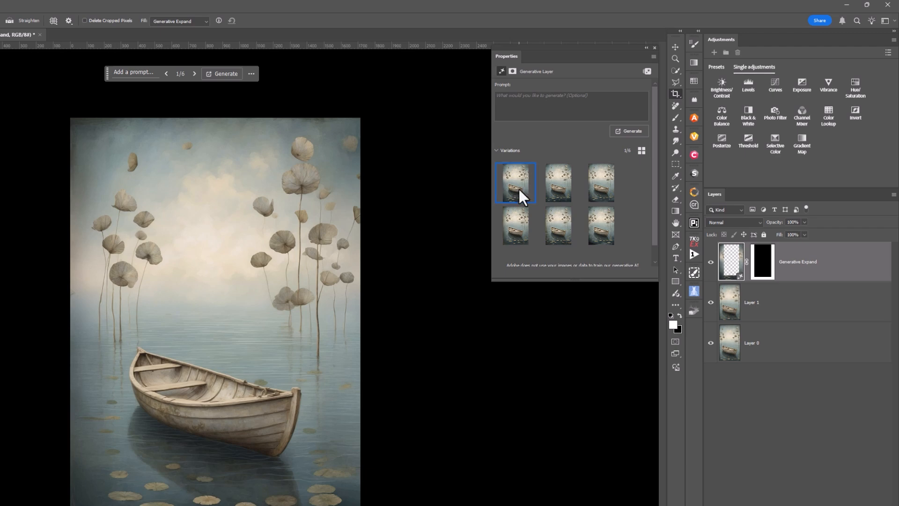
{"action": "left_click", "coordinate": [564, 189]}
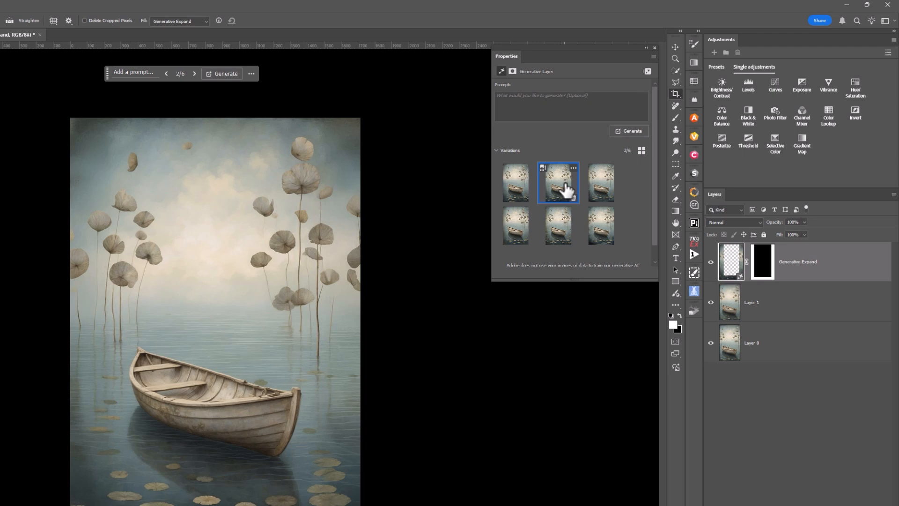
{"action": "left_click", "coordinate": [596, 183]}
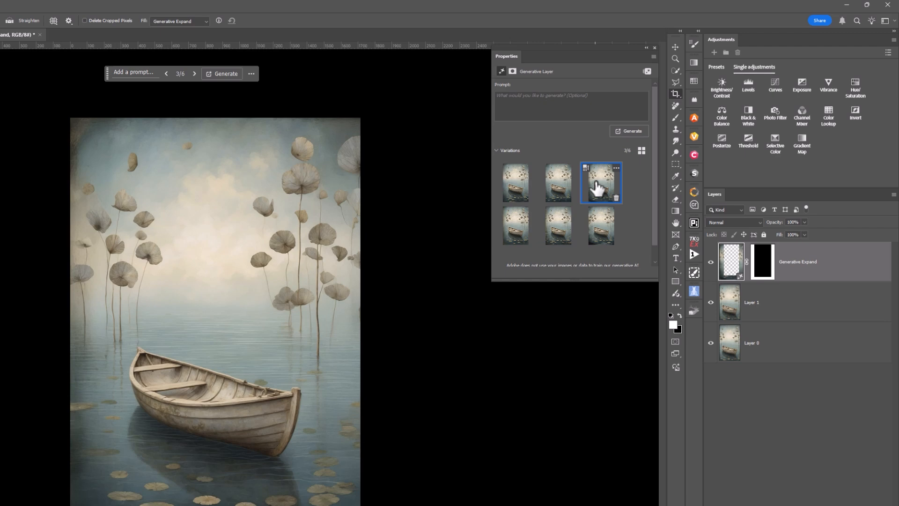
{"action": "left_click", "coordinate": [517, 186]}
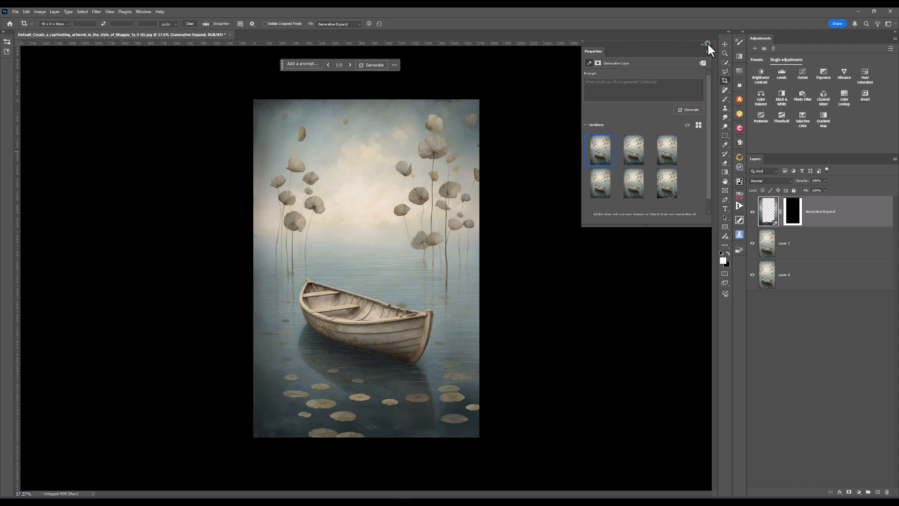
{"action": "left_click", "coordinate": [708, 45]}
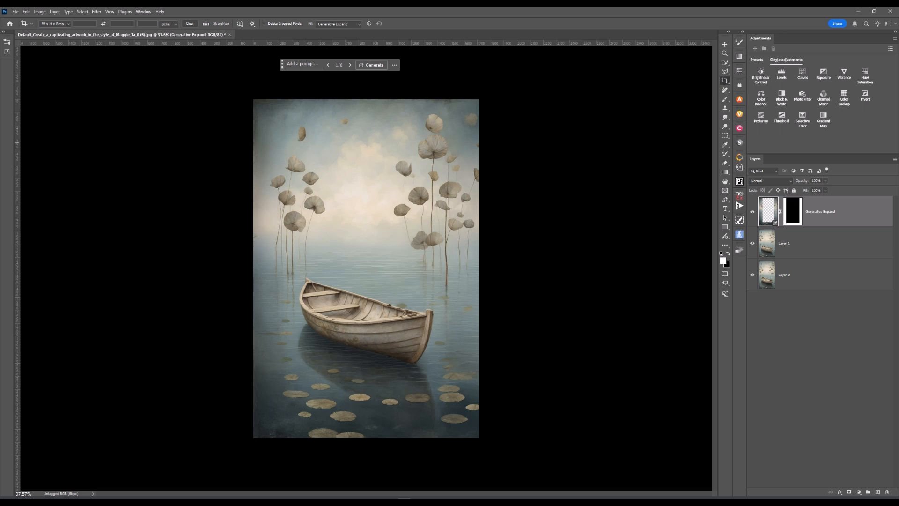
Stamp the visible layers onto a new layer and erase the stray sky leaves and the edge leaves and lily pads with the Remove tool.
{"action": "key", "text": "ctrl+alt+shift+e"}
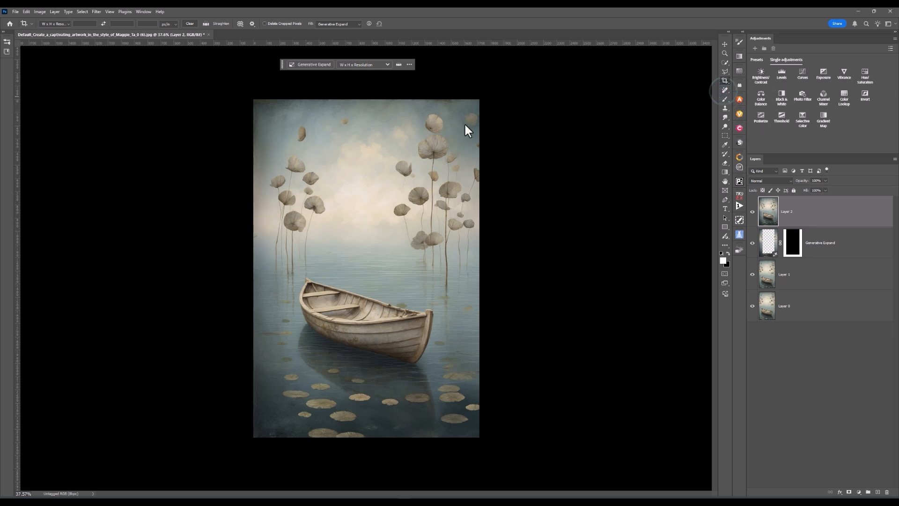
{"action": "key", "text": "j"}
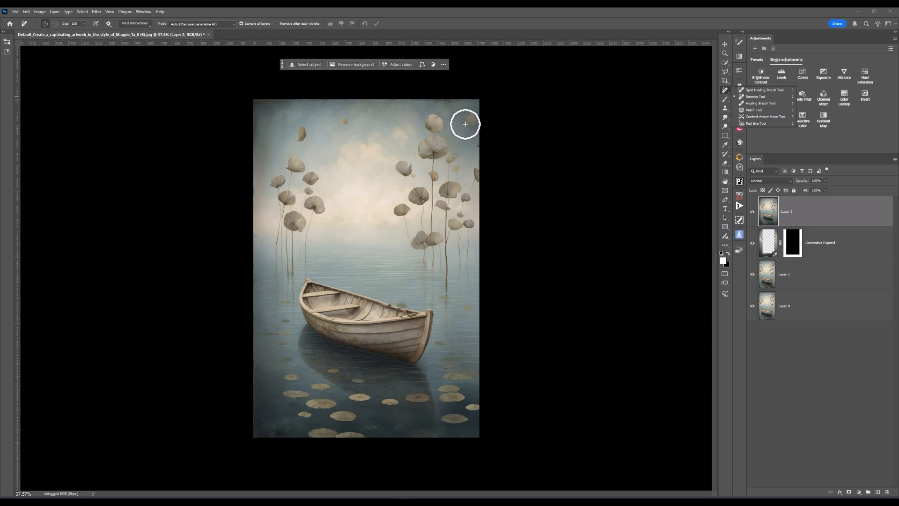
{"action": "mouse_move", "coordinate": [465, 124]}
{"action": "left_mouse_down"}
{"action": "mouse_move", "coordinate": [477, 111]}
{"action": "mouse_move", "coordinate": [472, 124]}
{"action": "left_mouse_up"}
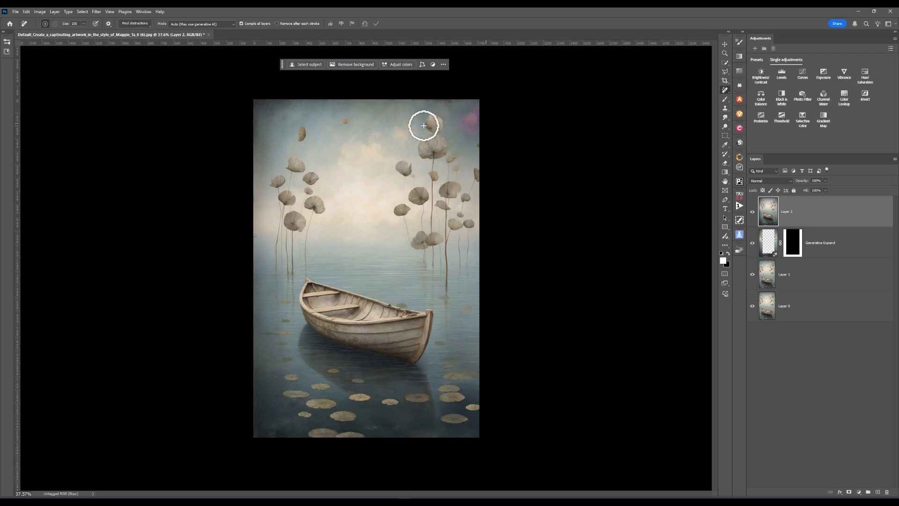
{"action": "left_click", "coordinate": [344, 122]}
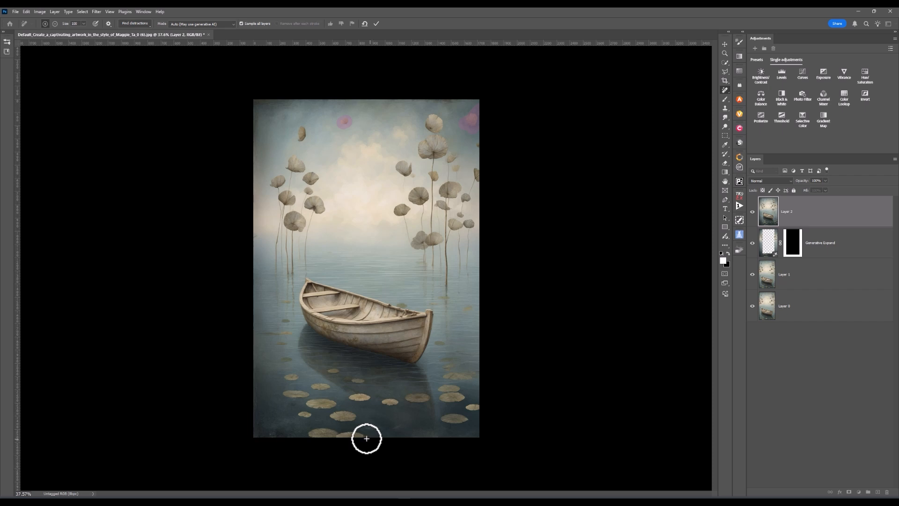
{"action": "mouse_move", "coordinate": [368, 438]}
{"action": "left_mouse_down"}
{"action": "mouse_move", "coordinate": [307, 435]}
{"action": "mouse_move", "coordinate": [418, 437]}
{"action": "left_mouse_up"}
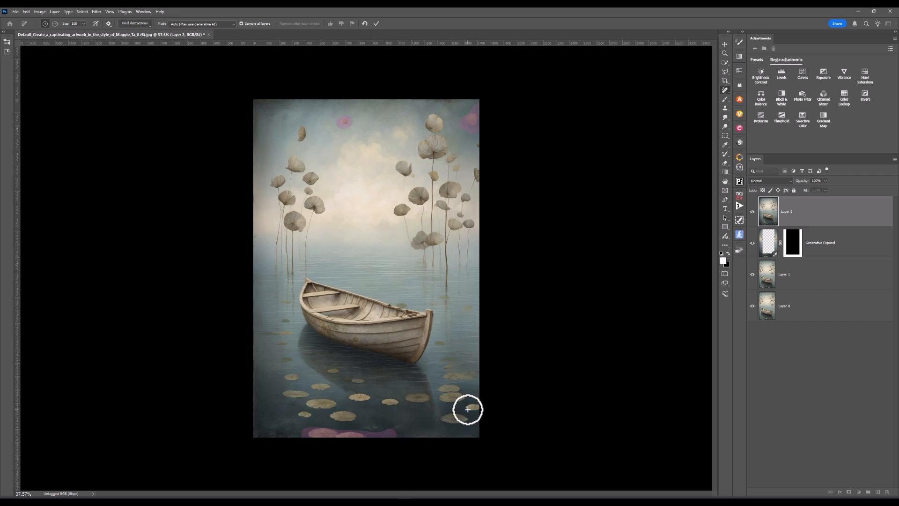
{"action": "left_click_drag", "start_coordinate": [468, 409], "coordinate": [490, 407]}
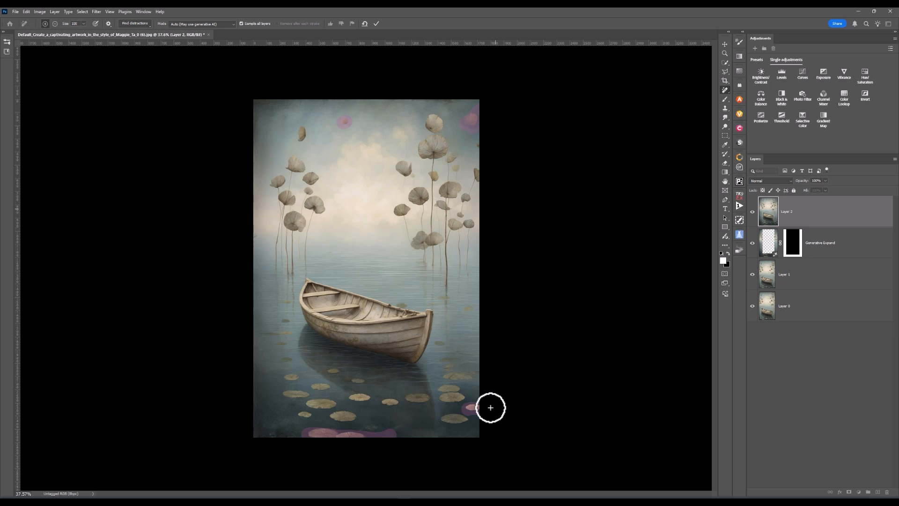
{"action": "mouse_move", "coordinate": [478, 145]}
{"action": "left_mouse_down"}
{"action": "mouse_move", "coordinate": [472, 191]}
{"action": "mouse_move", "coordinate": [486, 179]}
{"action": "left_mouse_up"}
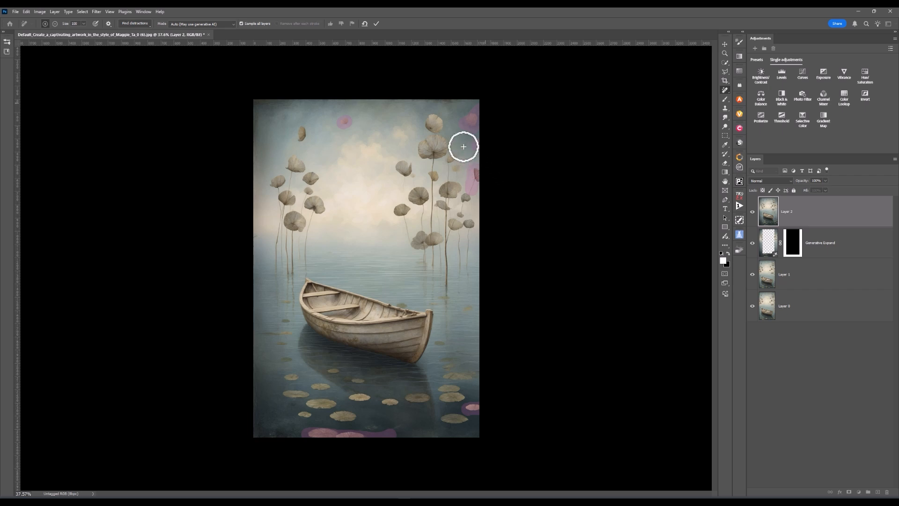
{"action": "left_click", "coordinate": [376, 23]}
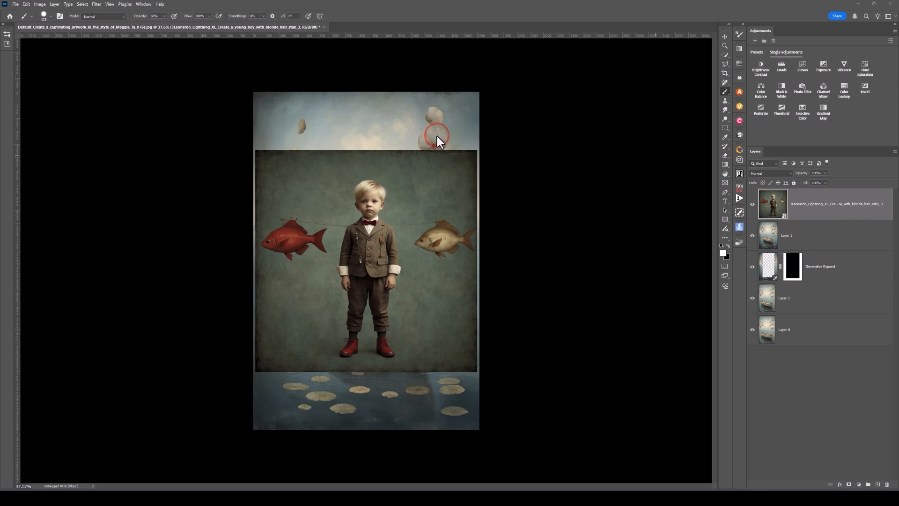
Remove the background from the boy's image layer and paint black on its mask to hide the two fish.
{"action": "left_click", "coordinate": [777, 211]}
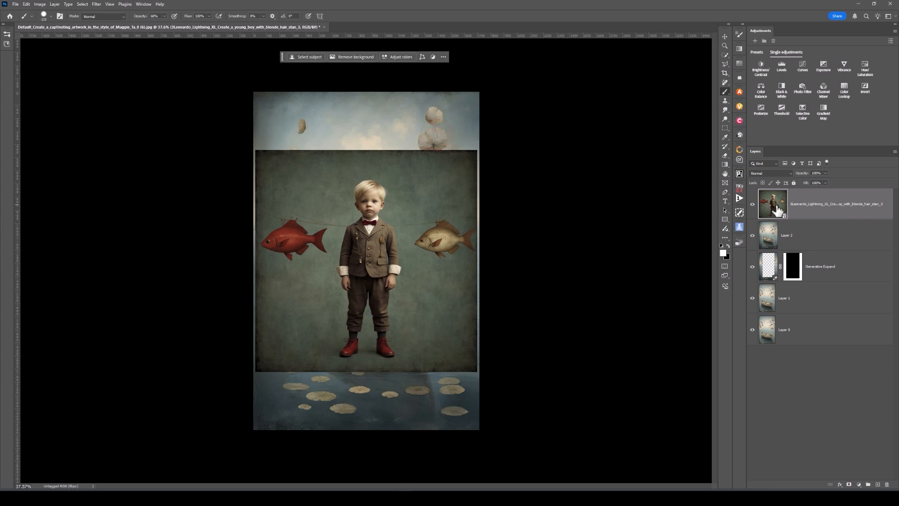
{"action": "left_click", "coordinate": [776, 206]}
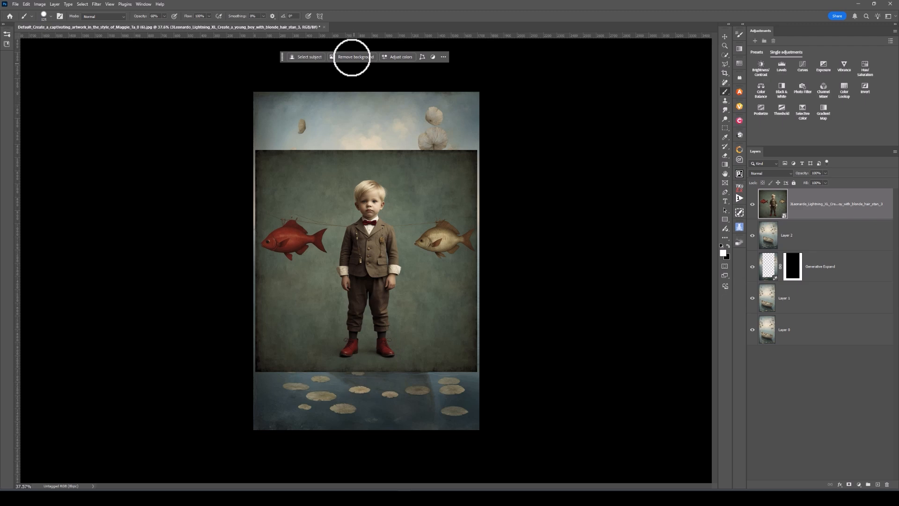
{"action": "left_click", "coordinate": [351, 57]}
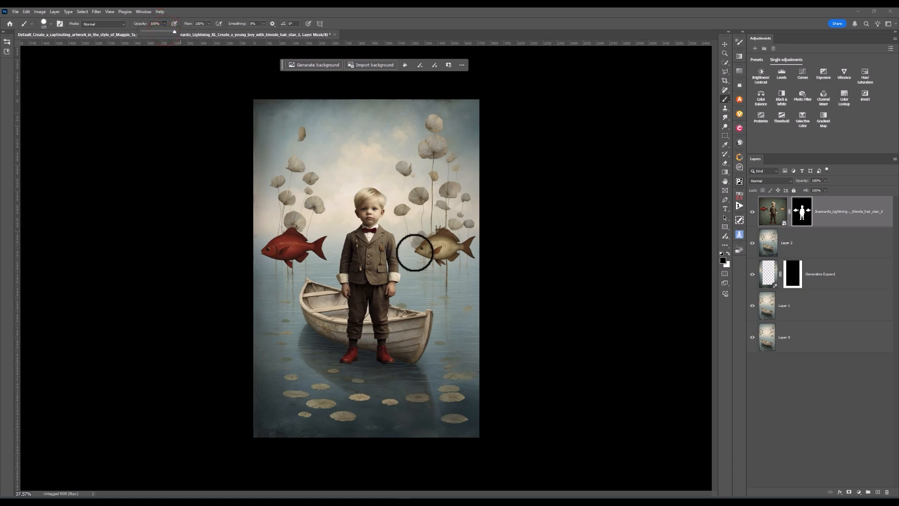
{"action": "mouse_move", "coordinate": [414, 253]}
{"action": "left_mouse_down"}
{"action": "mouse_move", "coordinate": [449, 232]}
{"action": "mouse_move", "coordinate": [467, 252]}
{"action": "mouse_move", "coordinate": [431, 257]}
{"action": "mouse_move", "coordinate": [455, 259]}
{"action": "mouse_move", "coordinate": [456, 240]}
{"action": "mouse_move", "coordinate": [446, 242]}
{"action": "left_mouse_up"}
{"action": "mouse_move", "coordinate": [323, 240]}
{"action": "left_mouse_down"}
{"action": "mouse_move", "coordinate": [300, 234]}
{"action": "mouse_move", "coordinate": [263, 251]}
{"action": "mouse_move", "coordinate": [327, 244]}
{"action": "mouse_move", "coordinate": [315, 257]}
{"action": "mouse_move", "coordinate": [275, 257]}
{"action": "mouse_move", "coordinate": [291, 266]}
{"action": "left_mouse_up"}
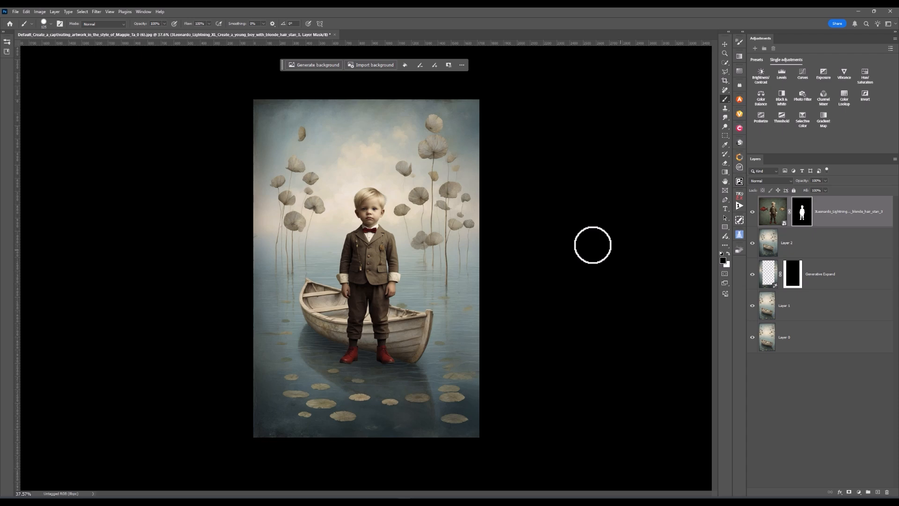
Scale the boy to about 76% width and 80% height with Free Transform and position him over the middle of the boat.
{"action": "left_click", "coordinate": [774, 217]}
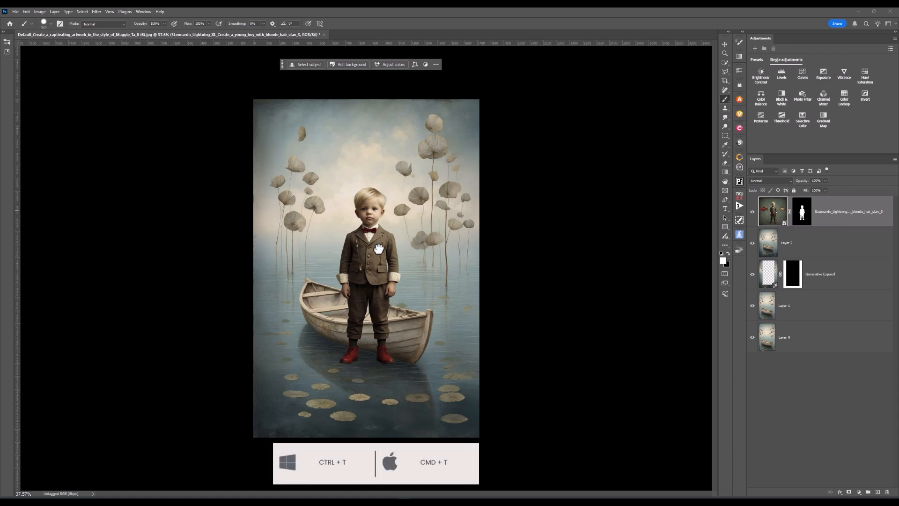
{"action": "key", "text": "ctrl+t"}
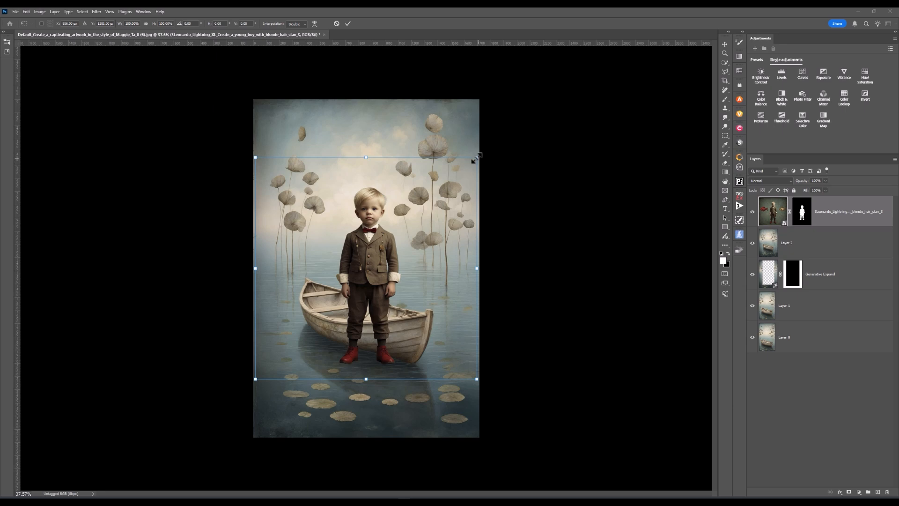
{"action": "left_click_drag", "start_coordinate": [476, 157], "coordinate": [423, 202]}
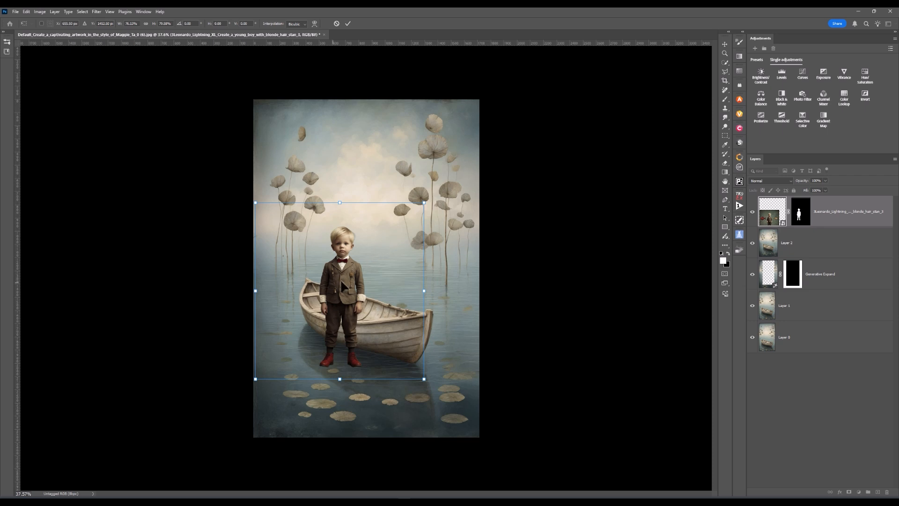
{"action": "mouse_move", "coordinate": [341, 281]}
{"action": "left_mouse_down"}
{"action": "mouse_move", "coordinate": [364, 258]}
{"action": "mouse_move", "coordinate": [354, 253]}
{"action": "mouse_move", "coordinate": [378, 250]}
{"action": "mouse_move", "coordinate": [352, 249]}
{"action": "mouse_move", "coordinate": [361, 254]}
{"action": "left_mouse_up"}
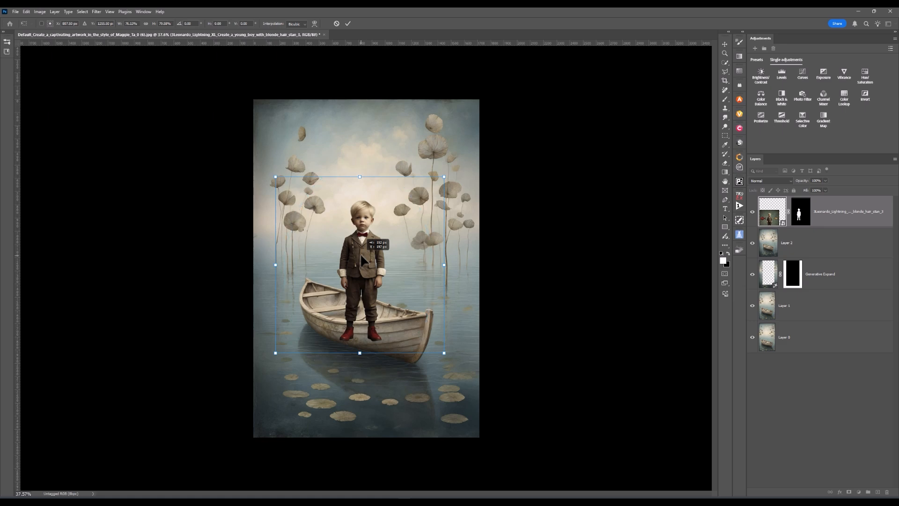
{"action": "left_click_drag", "start_coordinate": [360, 254], "coordinate": [363, 258]}
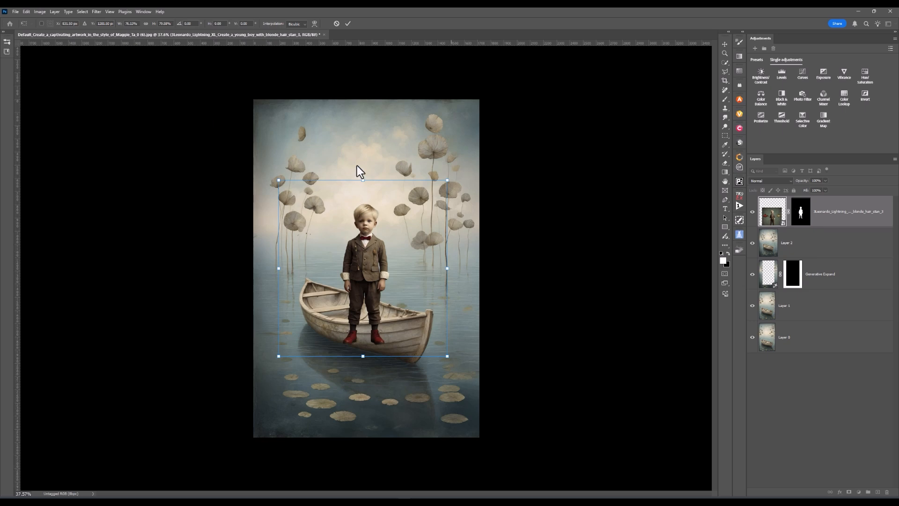
{"action": "left_click", "coordinate": [348, 23]}
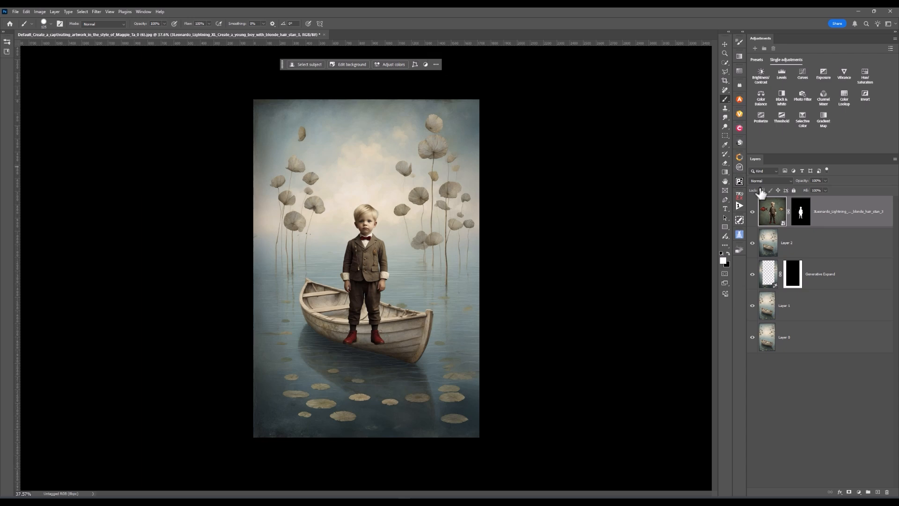
Paint black on the boy's layer mask over his shoes and lower legs so he stands inside the boat.
{"action": "left_click", "coordinate": [802, 210]}
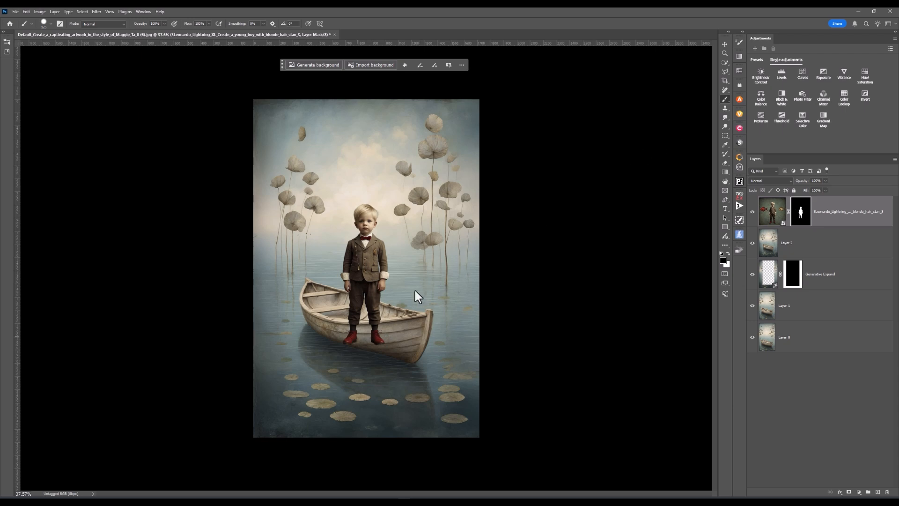
{"action": "left_click_drag", "start_coordinate": [344, 331], "coordinate": [380, 342]}
{"action": "left_click_drag", "start_coordinate": [377, 330], "coordinate": [368, 334]}
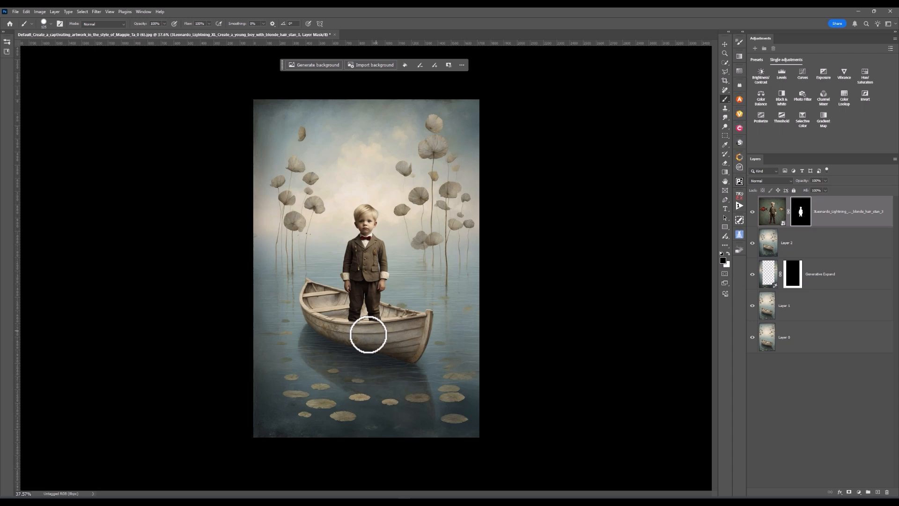
Undo the last mask stroke over the boy's shoes and choose the Edge Masking Hard Edge brush at 45 px.
{"action": "scroll", "coordinate": [368, 334], "scroll_direction": "up", "scroll_amount": 5}
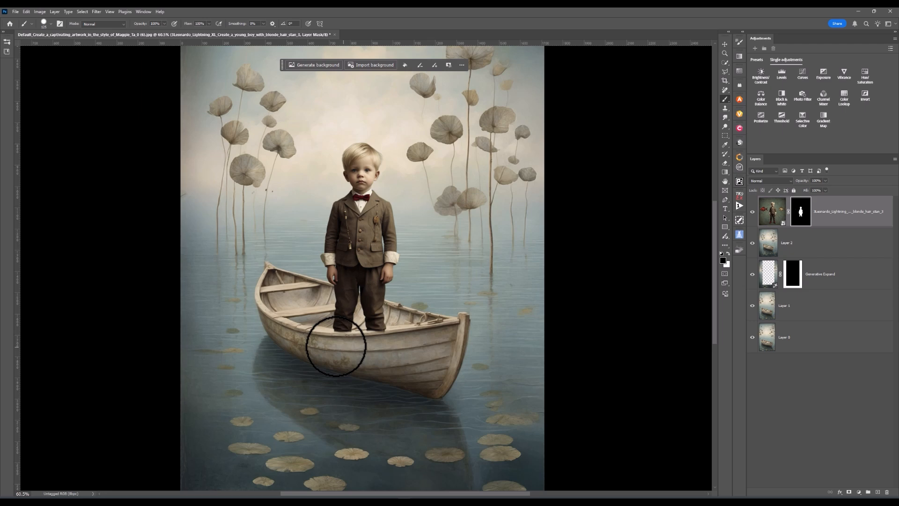
{"action": "key", "text": "ctrl+z"}
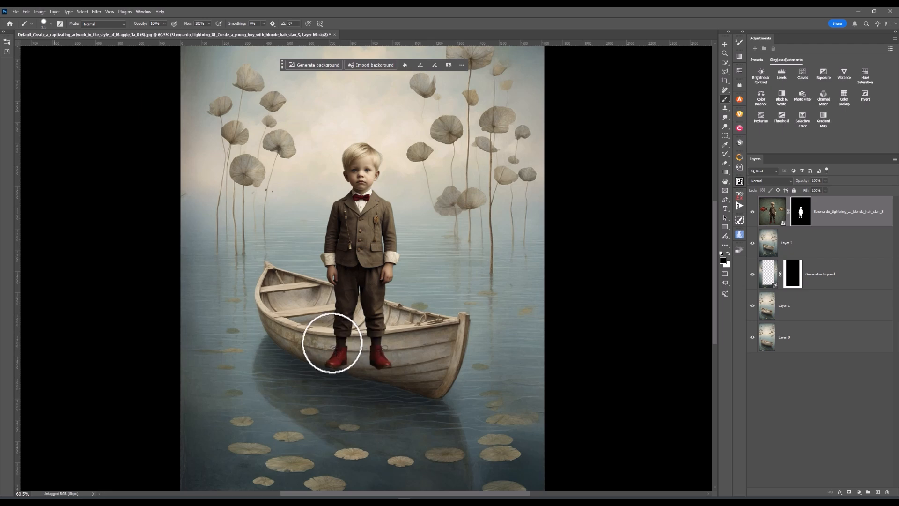
{"action": "left_click", "coordinate": [7, 42]}
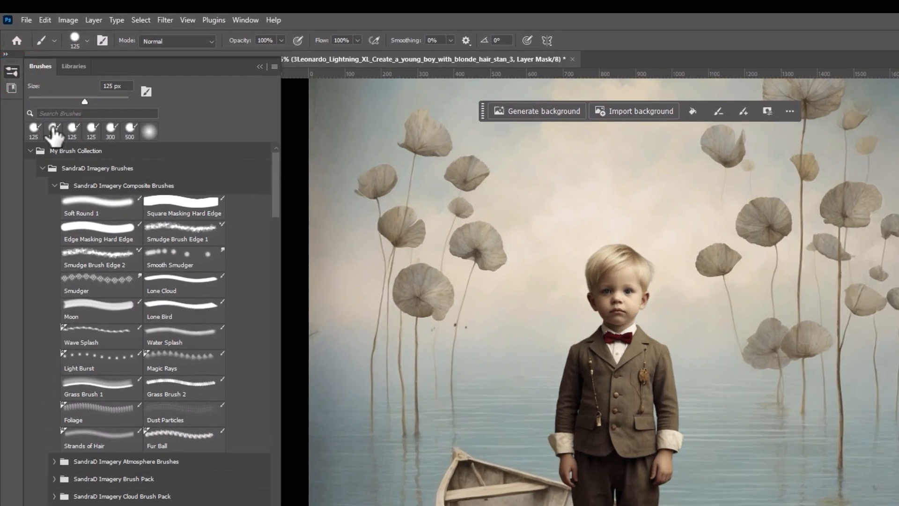
{"action": "left_click", "coordinate": [118, 234]}
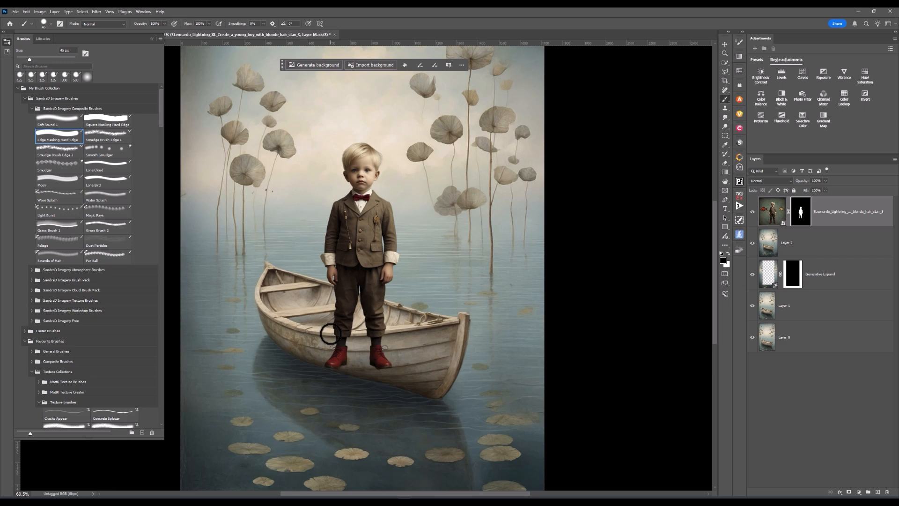
{"action": "left_click", "coordinate": [330, 333]}
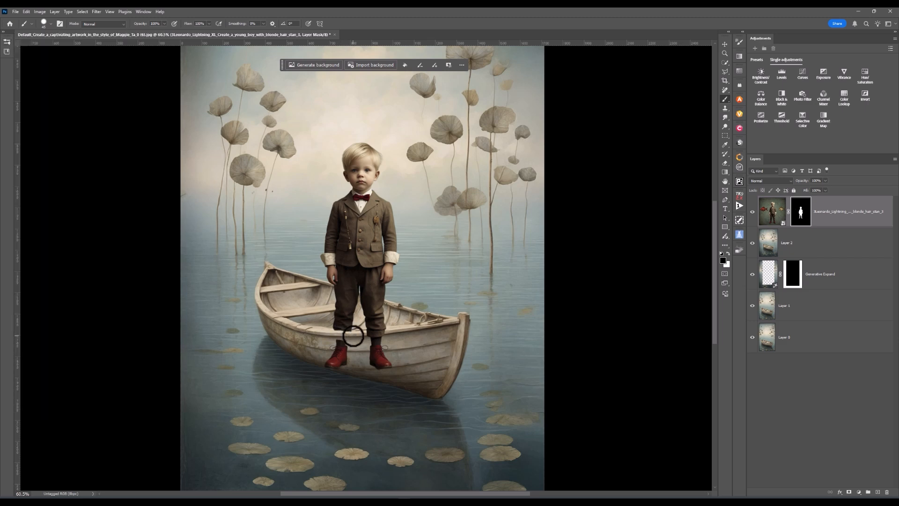
Paint black on the boy's layer mask over both red shoes and ankles down to the boat's rim.
{"action": "mouse_move", "coordinate": [353, 335]}
{"action": "left_mouse_down"}
{"action": "mouse_move", "coordinate": [337, 333]}
{"action": "mouse_move", "coordinate": [374, 353]}
{"action": "mouse_move", "coordinate": [334, 347]}
{"action": "mouse_move", "coordinate": [333, 361]}
{"action": "mouse_move", "coordinate": [355, 352]}
{"action": "left_mouse_up"}
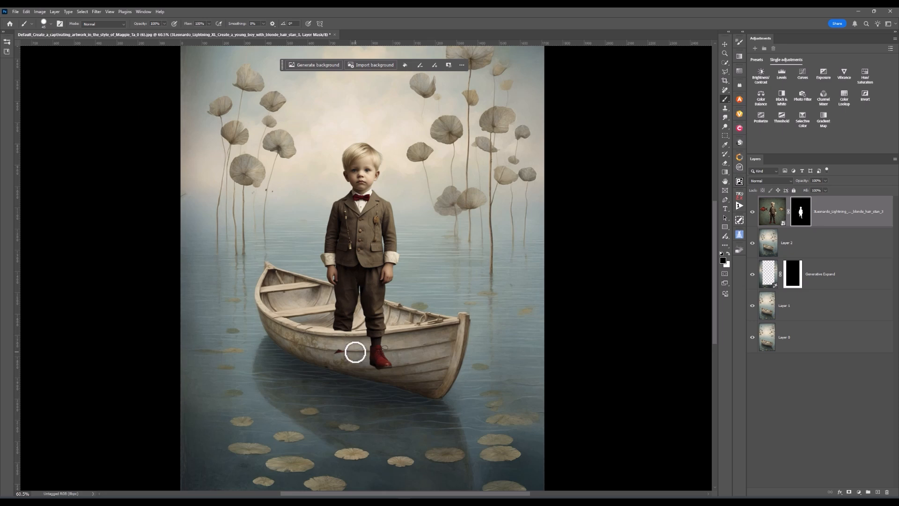
{"action": "key", "text": "c"}
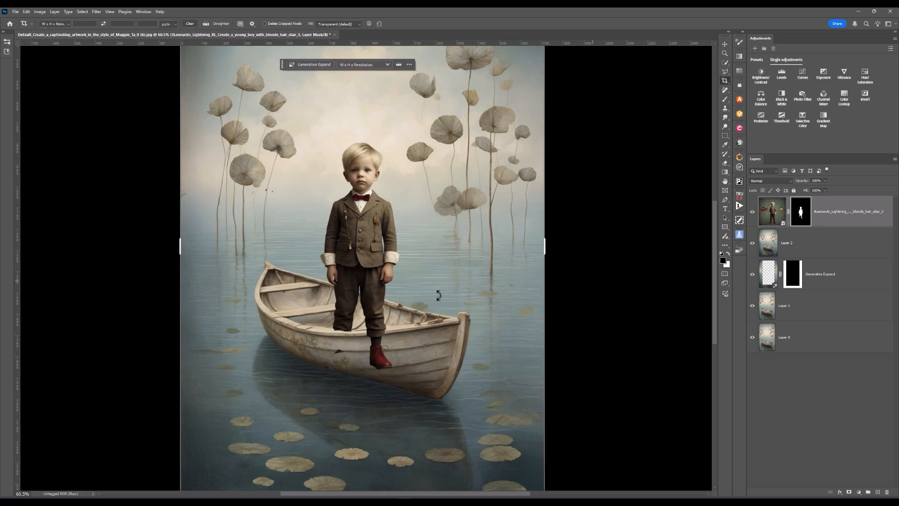
{"action": "left_click", "coordinate": [726, 97]}
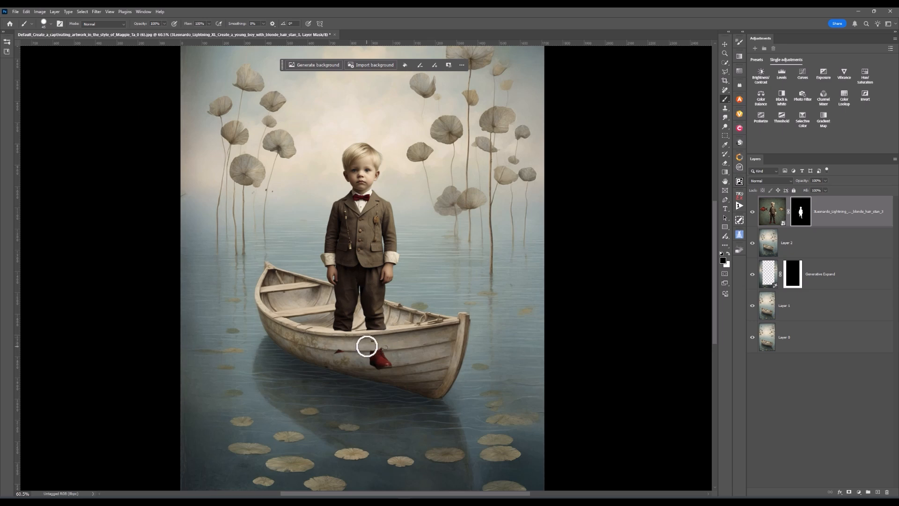
{"action": "mouse_move", "coordinate": [367, 346]}
{"action": "left_mouse_down"}
{"action": "mouse_move", "coordinate": [332, 353]}
{"action": "mouse_move", "coordinate": [390, 340]}
{"action": "mouse_move", "coordinate": [365, 355]}
{"action": "mouse_move", "coordinate": [393, 346]}
{"action": "mouse_move", "coordinate": [393, 359]}
{"action": "mouse_move", "coordinate": [364, 363]}
{"action": "mouse_move", "coordinate": [397, 359]}
{"action": "mouse_move", "coordinate": [337, 365]}
{"action": "mouse_move", "coordinate": [377, 368]}
{"action": "mouse_move", "coordinate": [394, 359]}
{"action": "left_mouse_up"}
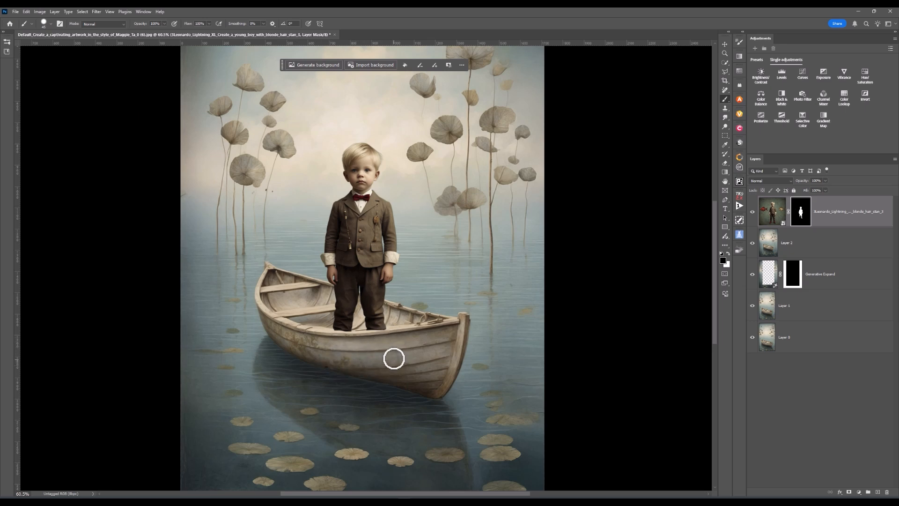
Reduce the brush to 20 px and trim the trouser hems on the boy's mask along the boat's rim.
{"action": "scroll", "coordinate": [373, 345], "scroll_direction": "up", "scroll_amount": 3}
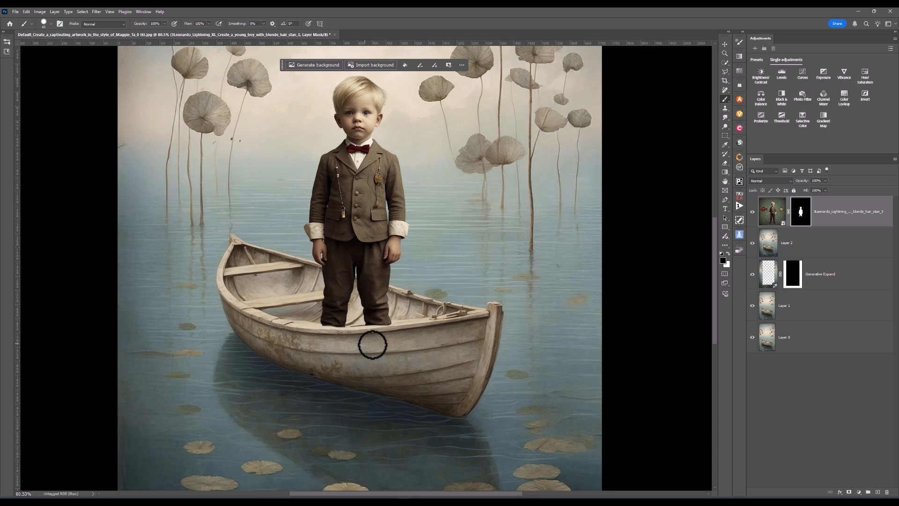
{"action": "key", "text": "bracketleft"}
{"action": "key", "text": "bracketleft"}
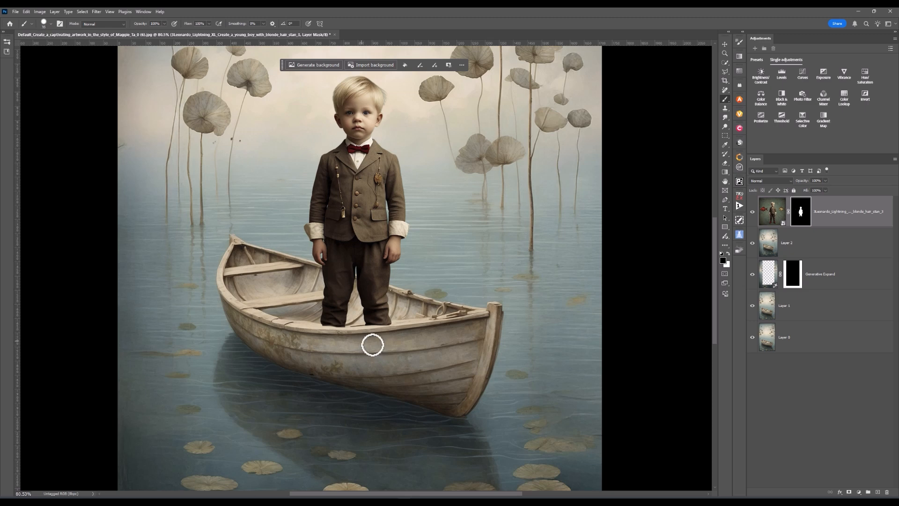
{"action": "key", "text": "bracketleft"}
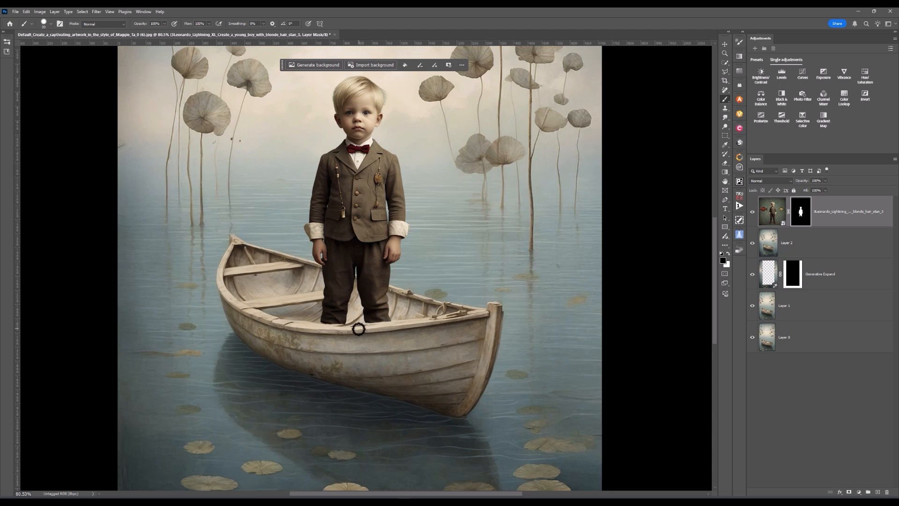
{"action": "scroll", "coordinate": [321, 328], "scroll_direction": "up", "scroll_amount": 1}
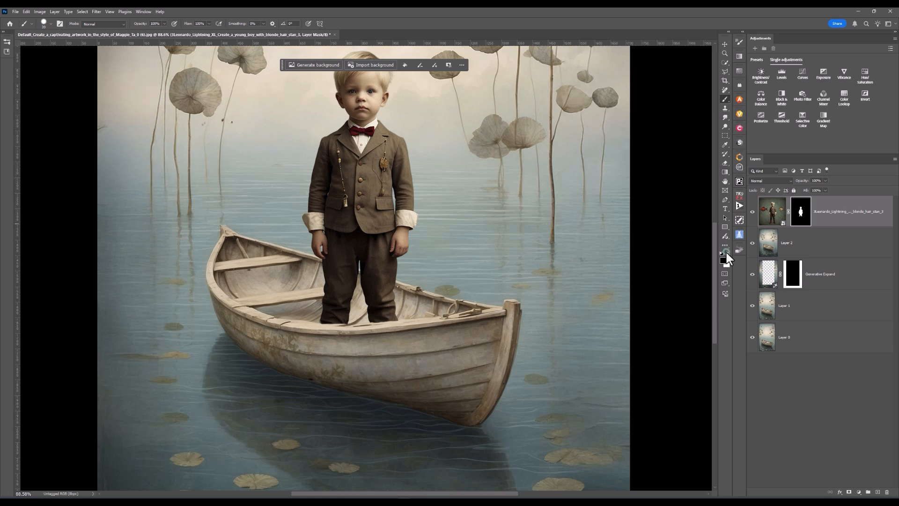
Touch up the outer edge of one trouser leg with white on the mask, and switch to the Soft Round 1 brush.
{"action": "key", "text": "x"}
{"action": "left_click", "coordinate": [317, 318]}
{"action": "left_click_drag", "start_coordinate": [318, 320], "coordinate": [318, 323]}
{"action": "left_click", "coordinate": [6, 42]}
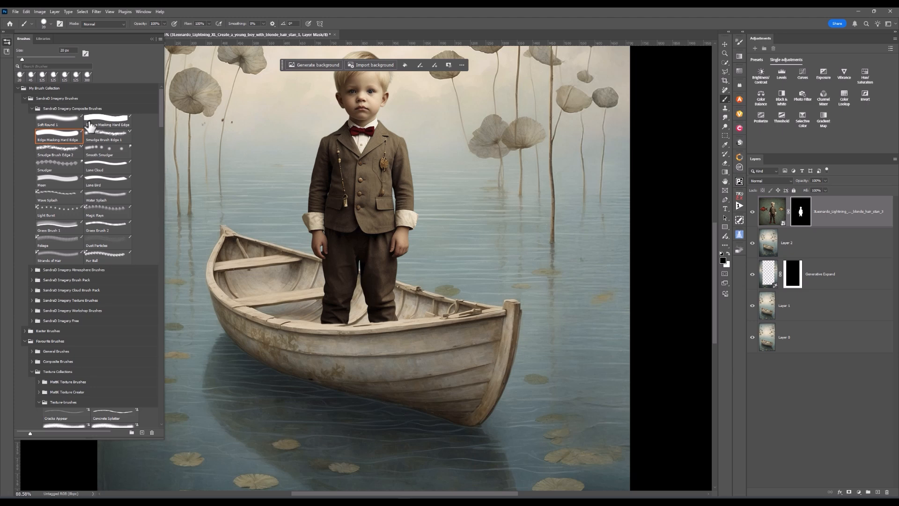
{"action": "left_click", "coordinate": [67, 124]}
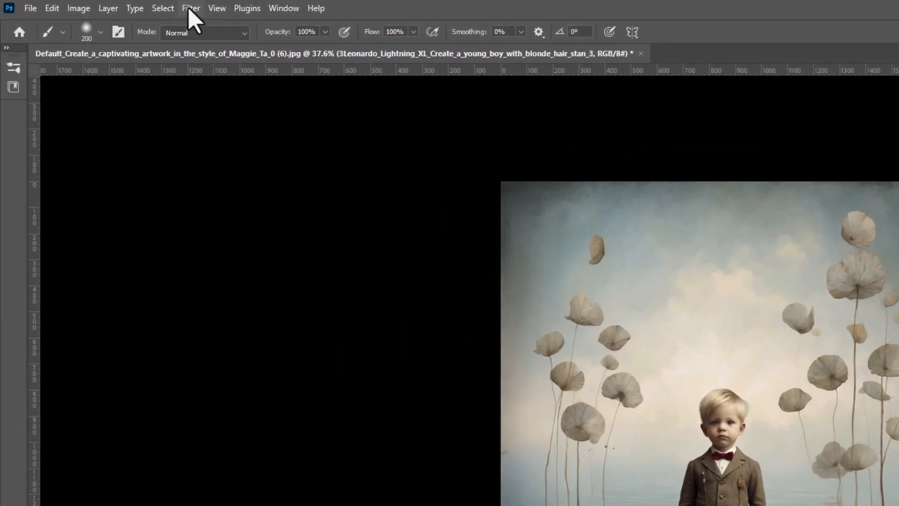
Apply the Harmonization neural filter to the boy's layer as a smart filter with Layer 2 as reference, and compare it on and off.
{"action": "left_click", "coordinate": [96, 6]}
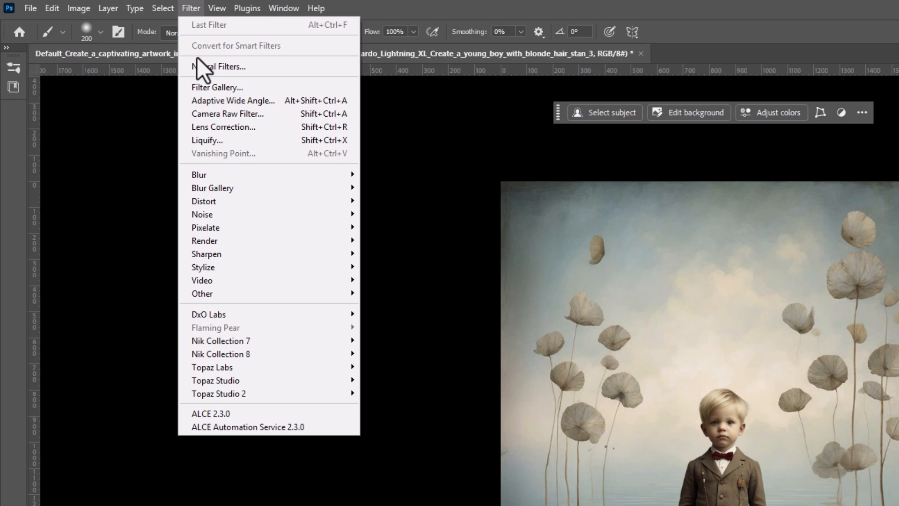
{"action": "left_click", "coordinate": [200, 68]}
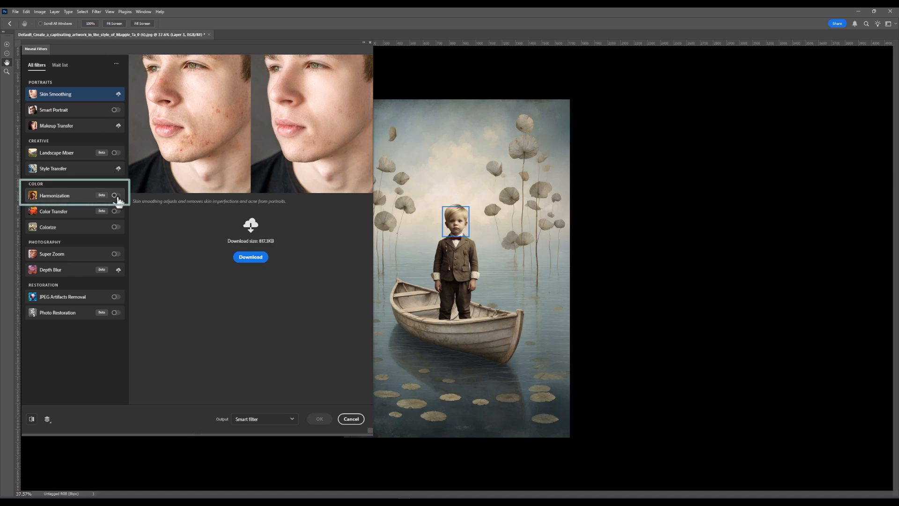
{"action": "left_click", "coordinate": [116, 197]}
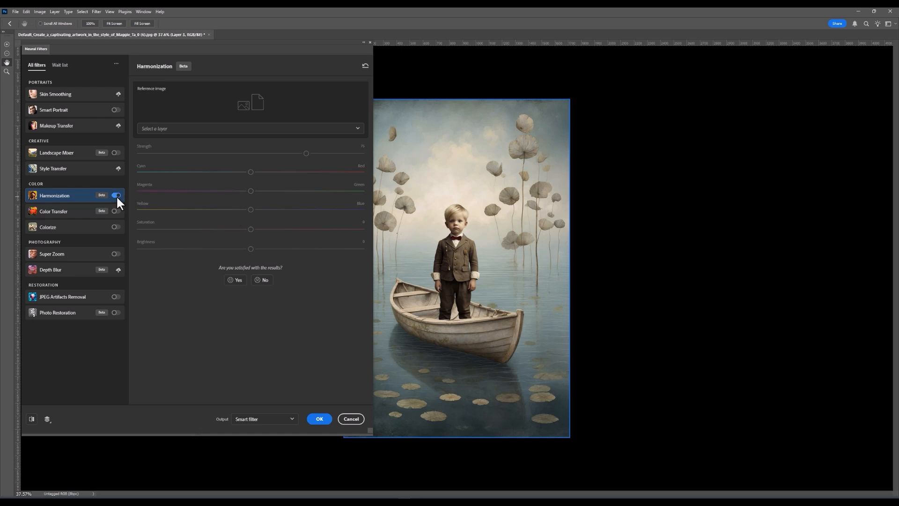
{"action": "left_click", "coordinate": [181, 136]}
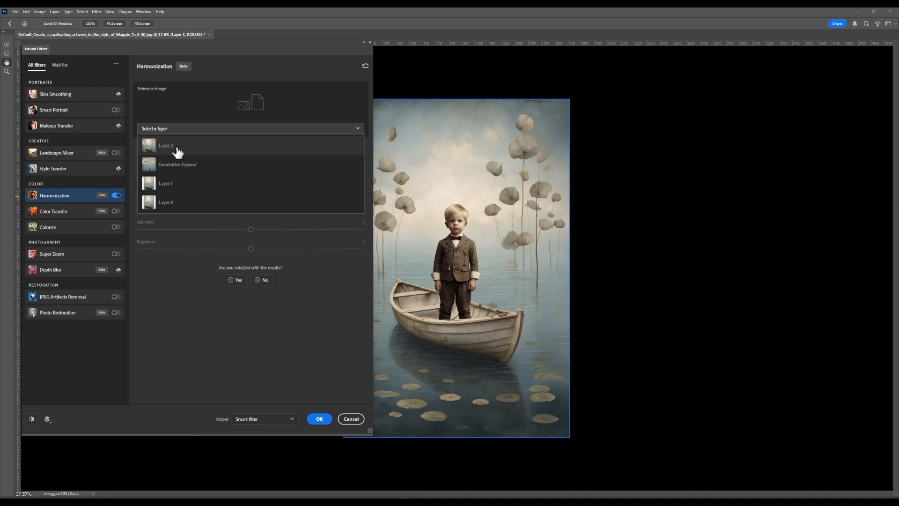
{"action": "left_click", "coordinate": [177, 147]}
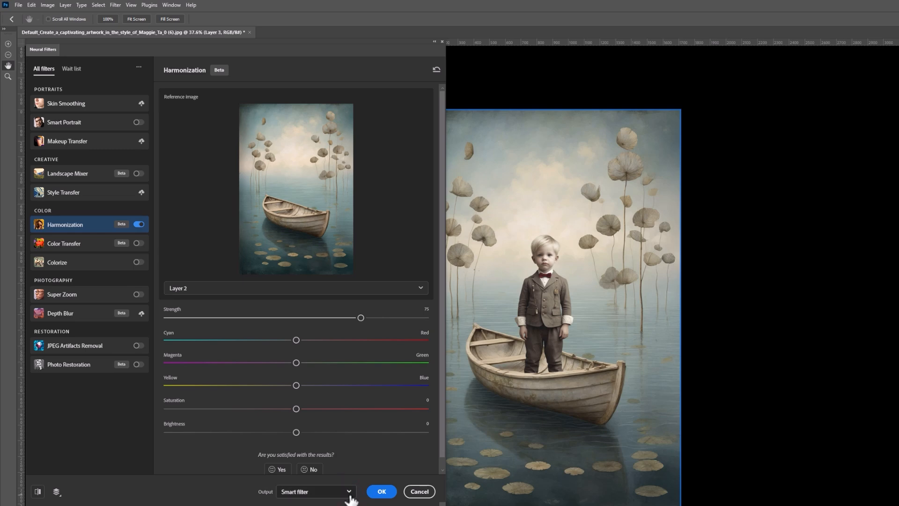
{"action": "left_click", "coordinate": [346, 488]}
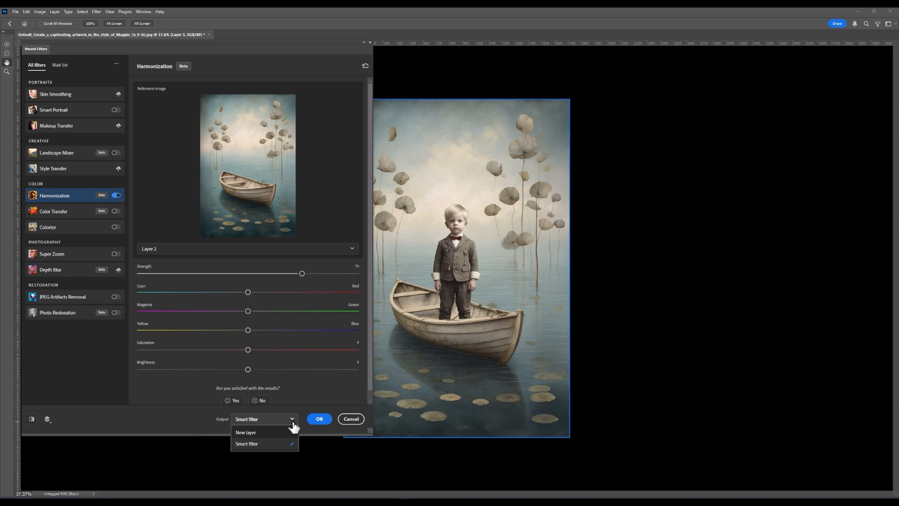
{"action": "left_click", "coordinate": [320, 420]}
{"action": "left_click", "coordinate": [320, 420]}
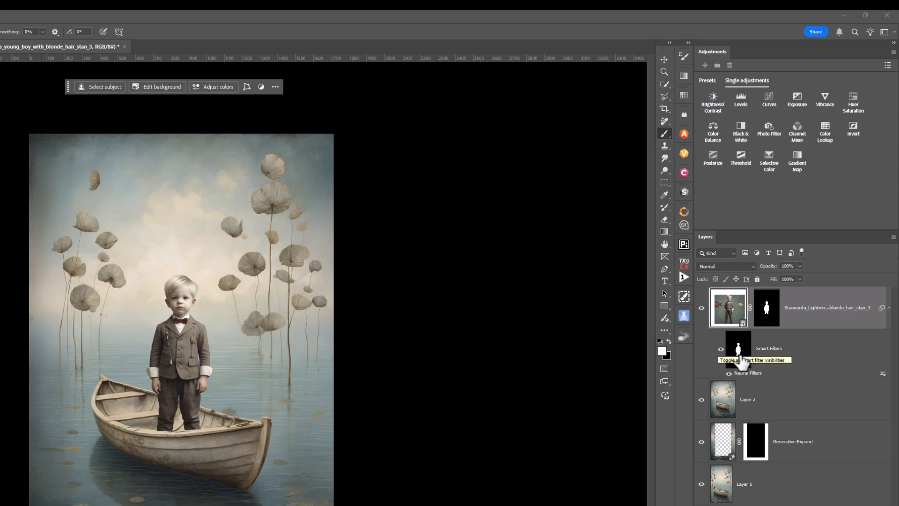
{"action": "left_click", "coordinate": [721, 349]}
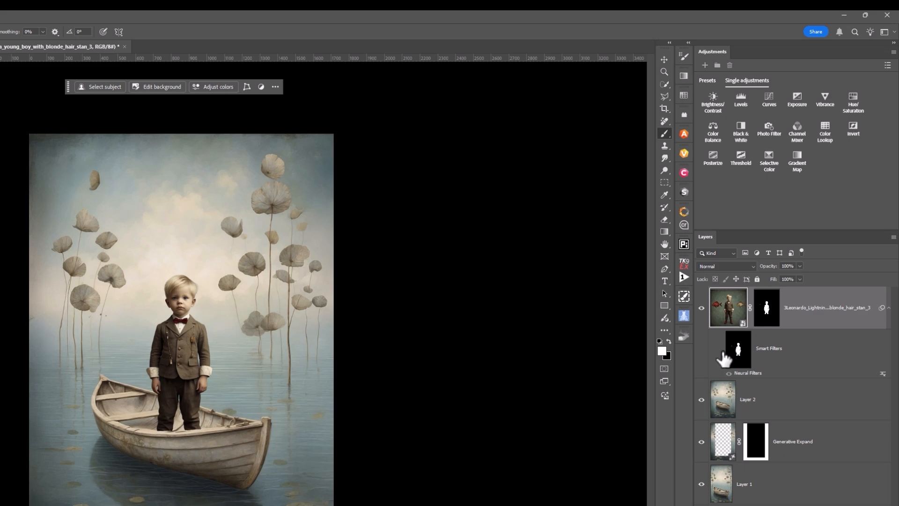
{"action": "left_click", "coordinate": [721, 350]}
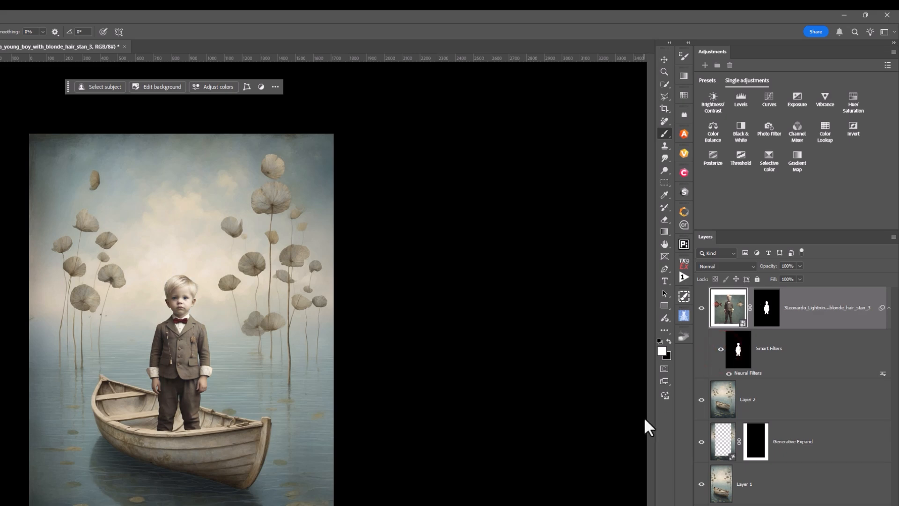
Add a Hue/Saturation adjustment clipped to the boy's layer and raise its saturation slightly.
{"action": "key", "text": "ctrl+plus"}
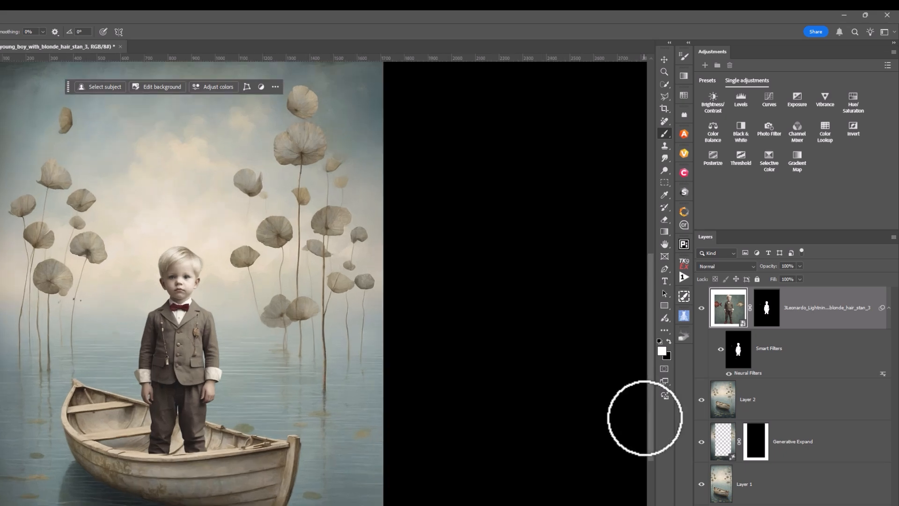
{"action": "key", "text": "bracketright"}
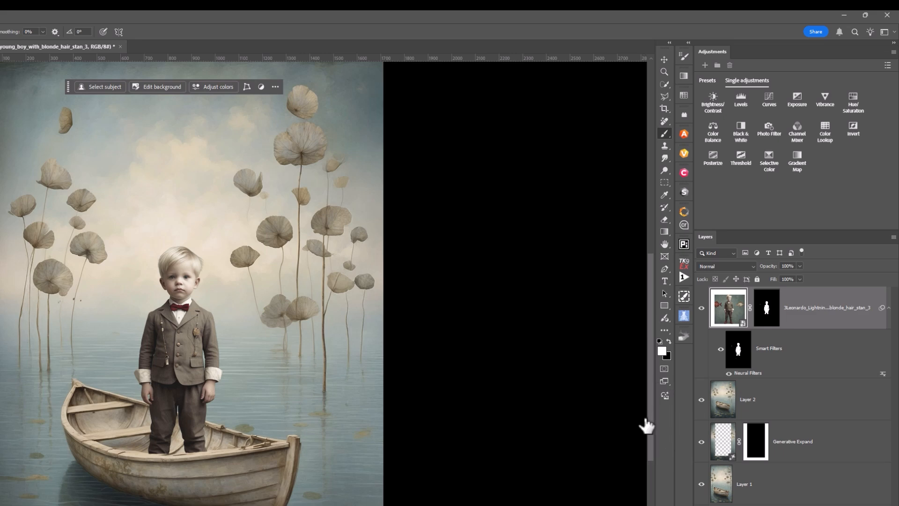
{"action": "left_click", "coordinate": [736, 310]}
{"action": "left_click", "coordinate": [852, 97]}
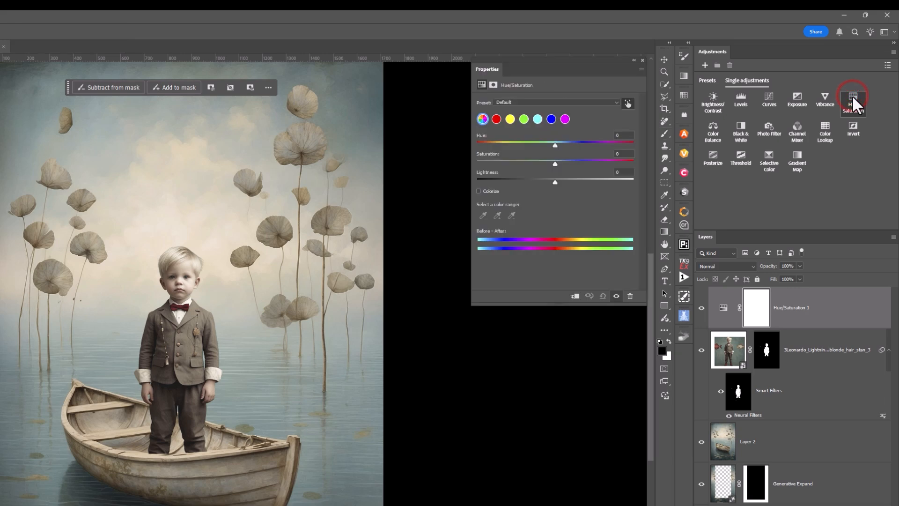
{"action": "left_click", "coordinate": [575, 295]}
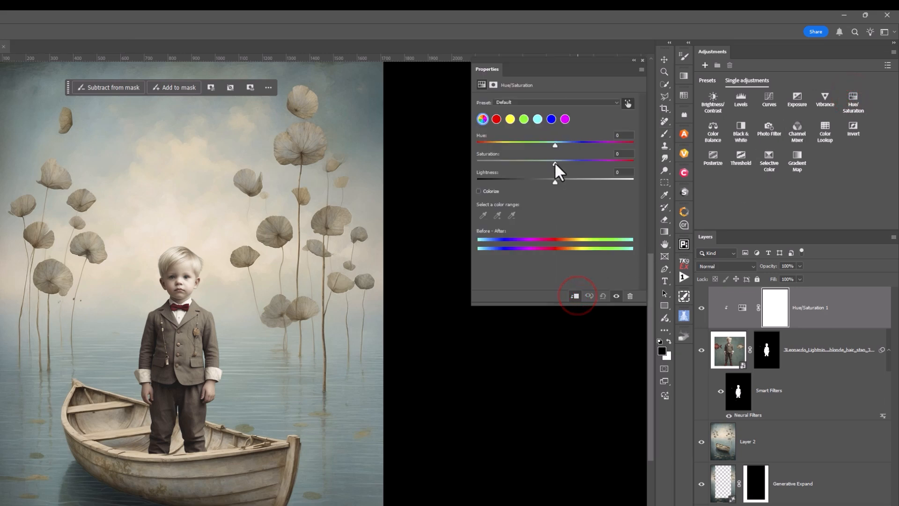
{"action": "left_click", "coordinate": [555, 162]}
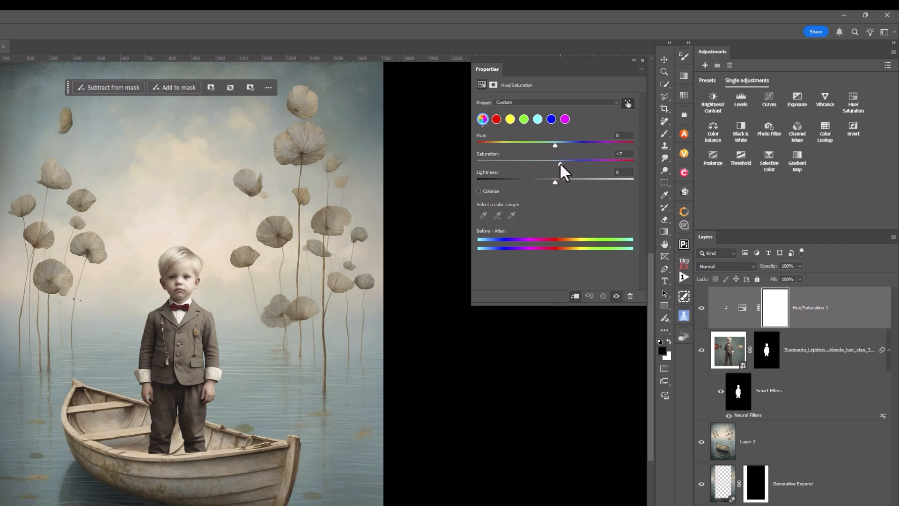
{"action": "left_click_drag", "start_coordinate": [560, 163], "coordinate": [562, 163]}
{"action": "left_click", "coordinate": [641, 60]}
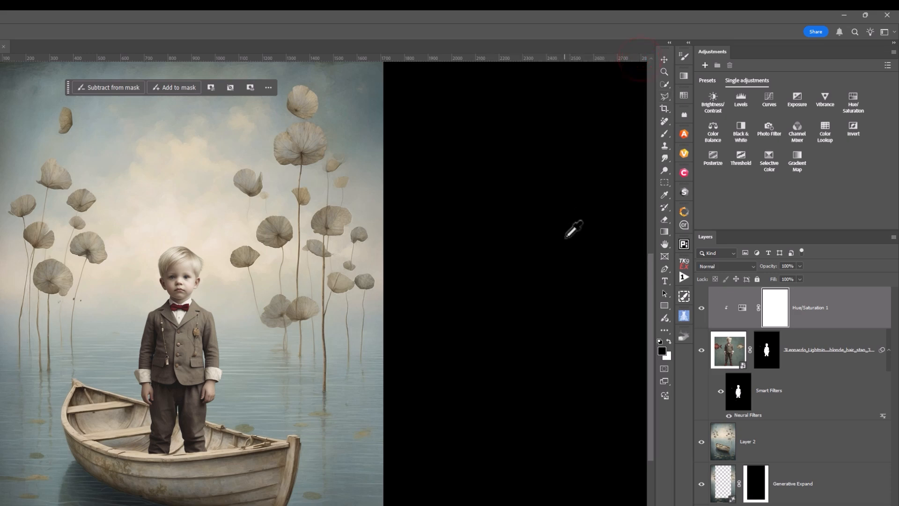
{"action": "key", "text": "ctrl+minus"}
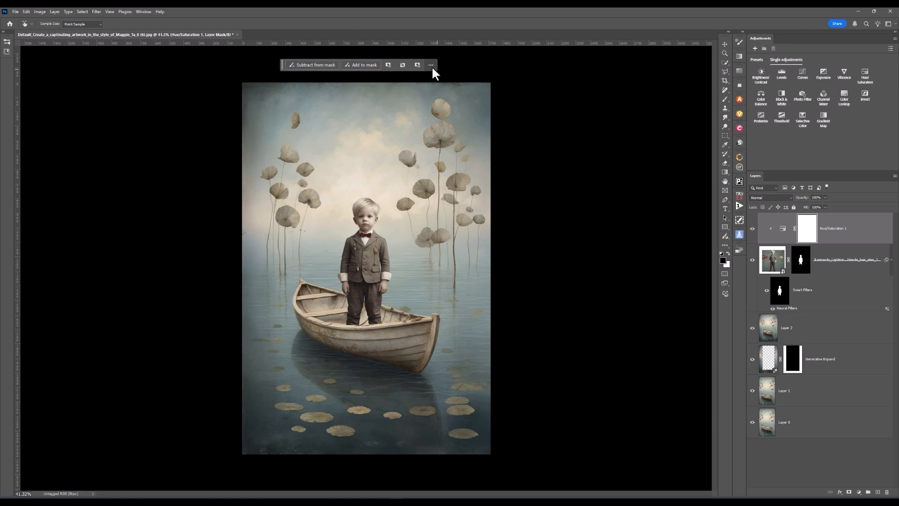
{"action": "left_click", "coordinate": [767, 238]}
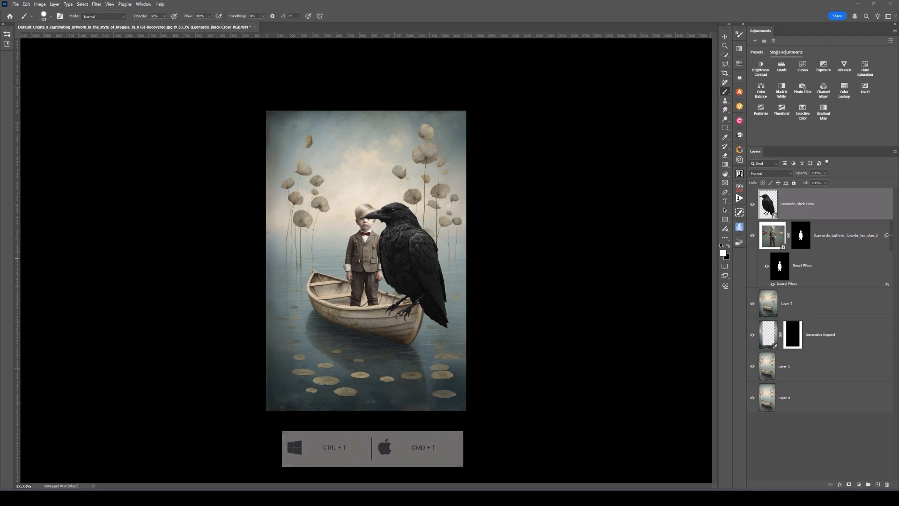
{"action": "left_click", "coordinate": [779, 137]}
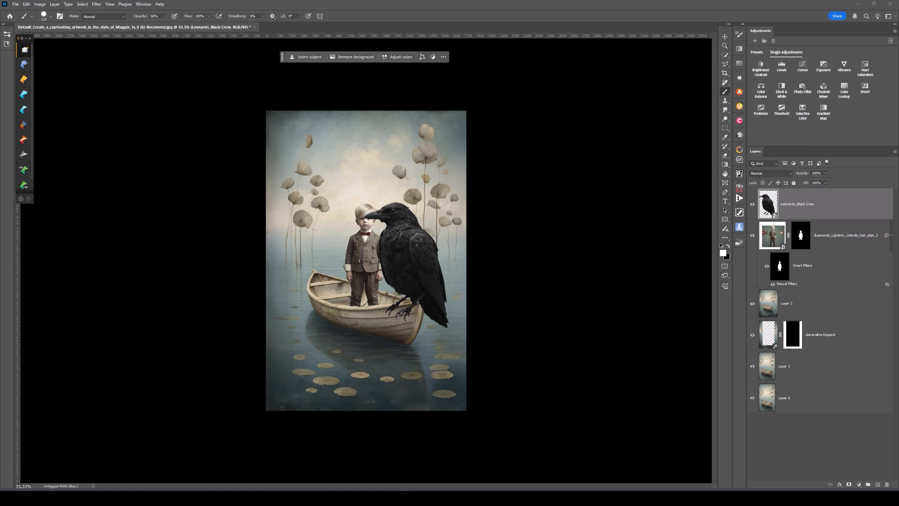
Scale the black crow down to about 13% height over the boat's near end and flip it horizontally.
{"action": "key", "text": "ctrl+t"}
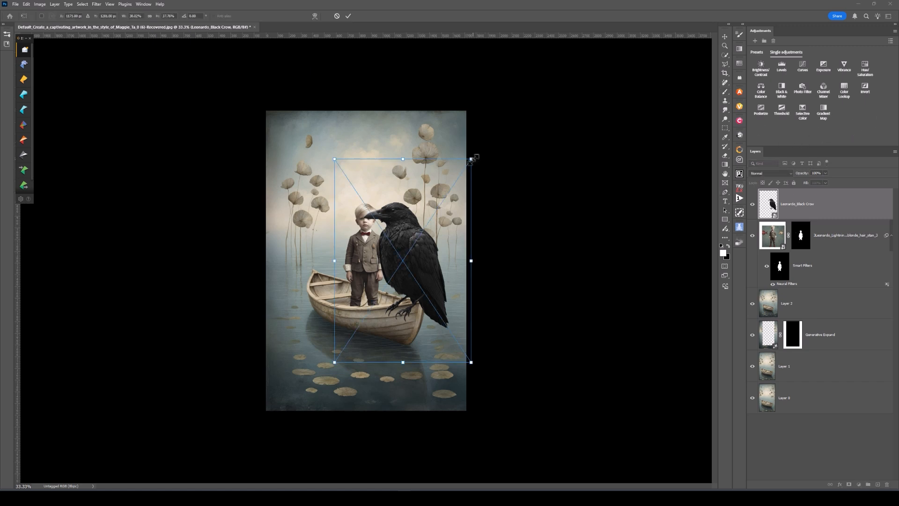
{"action": "left_click_drag", "start_coordinate": [472, 158], "coordinate": [377, 294]}
{"action": "left_click_drag", "start_coordinate": [358, 323], "coordinate": [406, 280]}
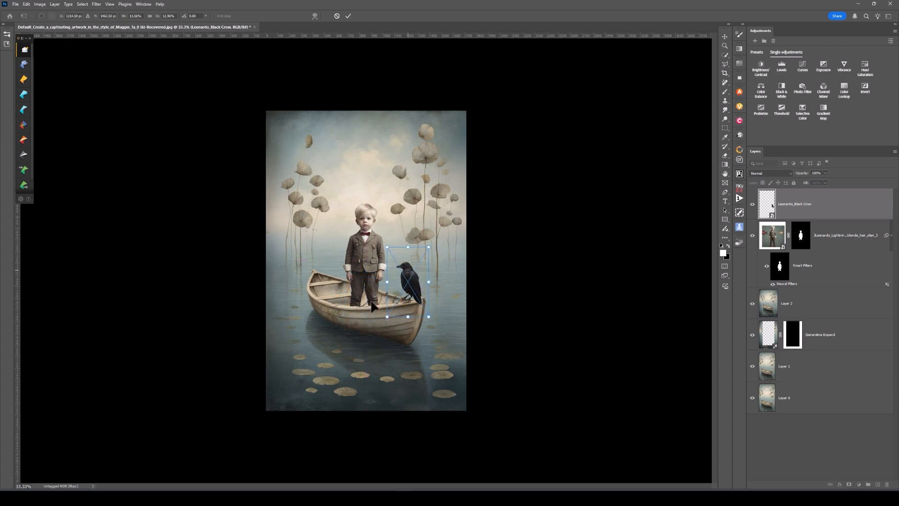
{"action": "right_click", "coordinate": [409, 267]}
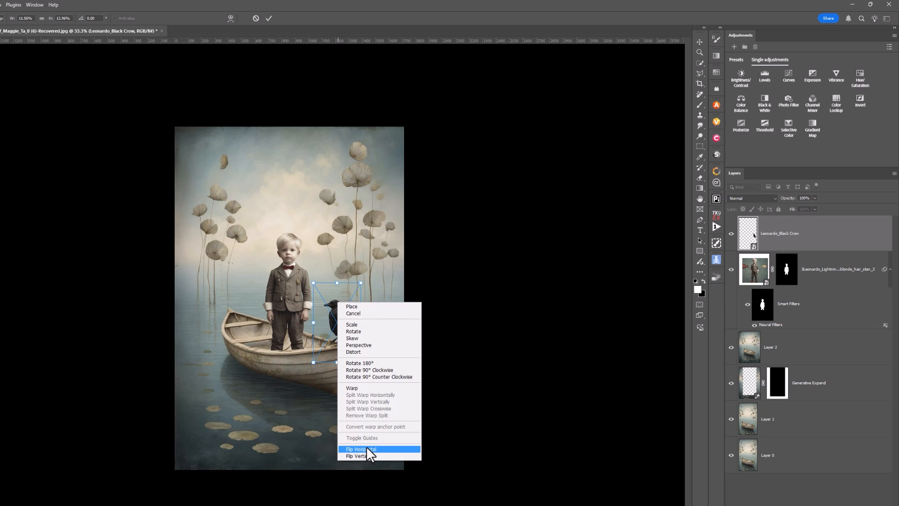
{"action": "left_click", "coordinate": [369, 450]}
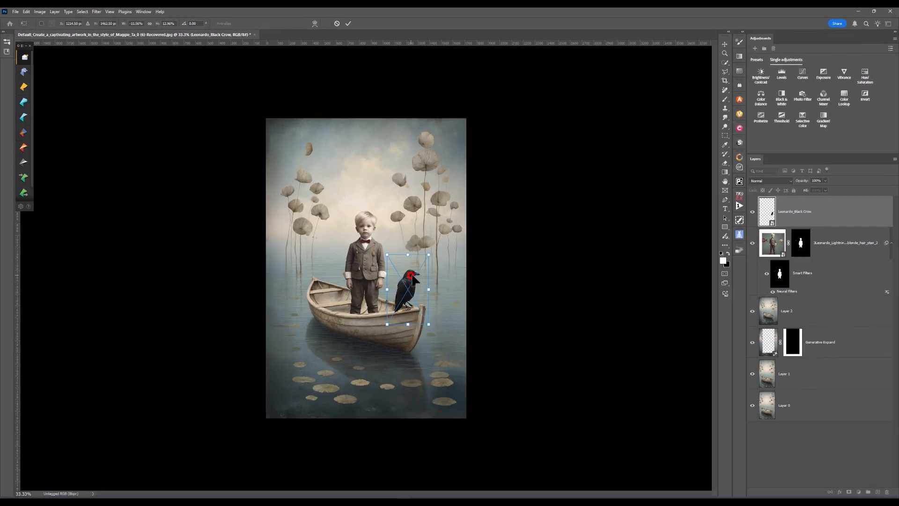
Shrink the crow further to about 8.6% height, perch it on the boat's near tip, and commit the transform.
{"action": "left_click_drag", "start_coordinate": [410, 276], "coordinate": [422, 274]}
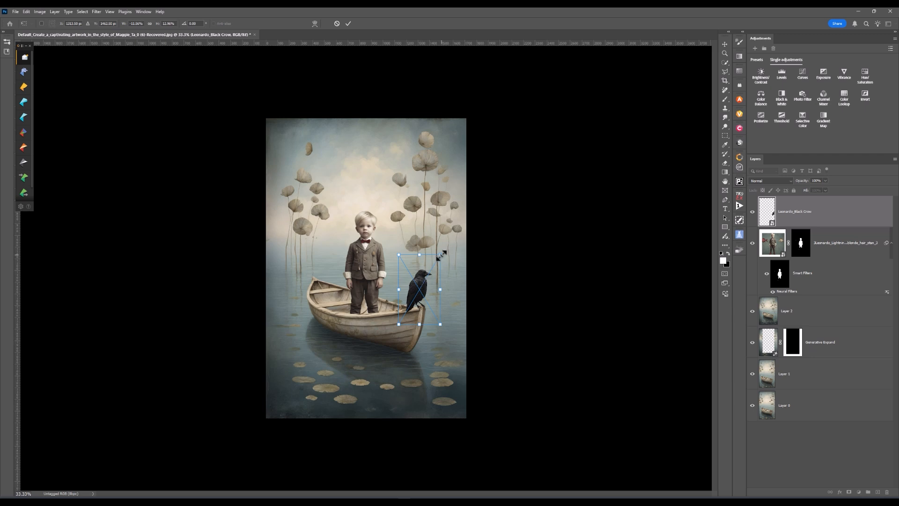
{"action": "left_click_drag", "start_coordinate": [441, 254], "coordinate": [432, 272]}
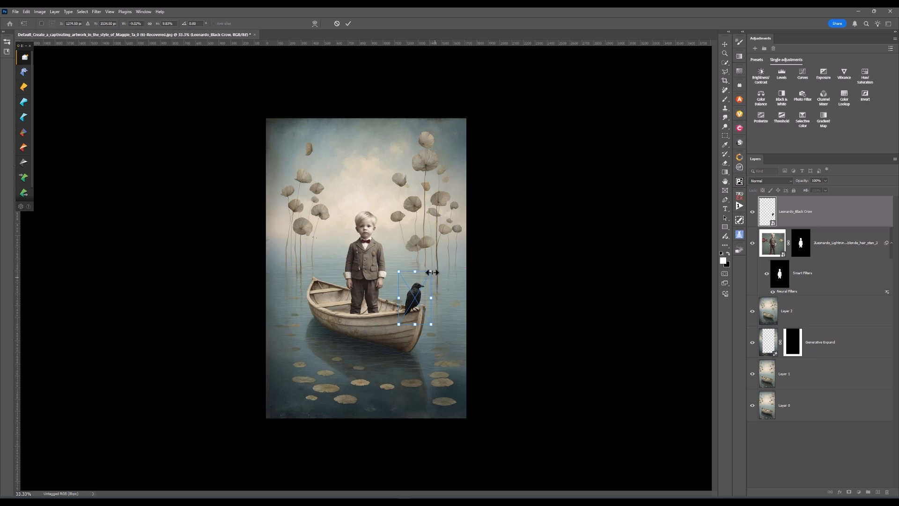
{"action": "scroll", "coordinate": [376, 314], "scroll_direction": "up", "scroll_amount": 2}
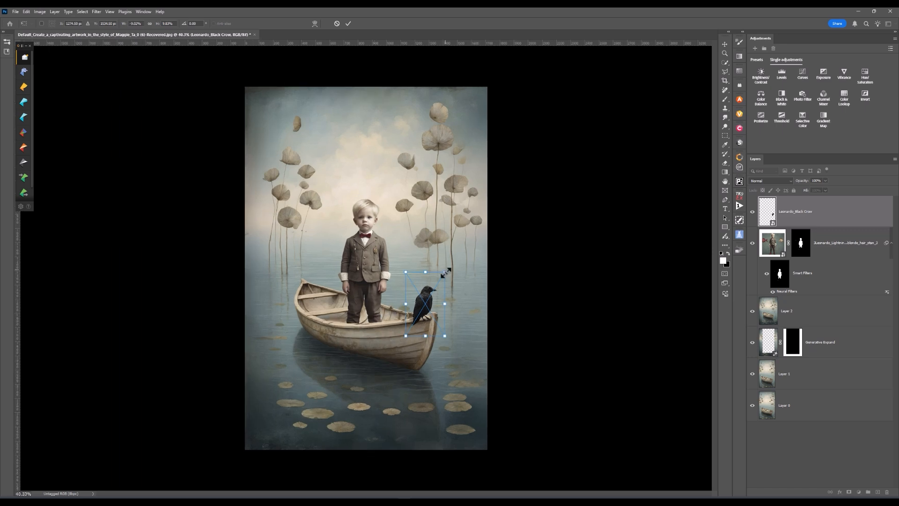
{"action": "left_click_drag", "start_coordinate": [446, 273], "coordinate": [434, 295]}
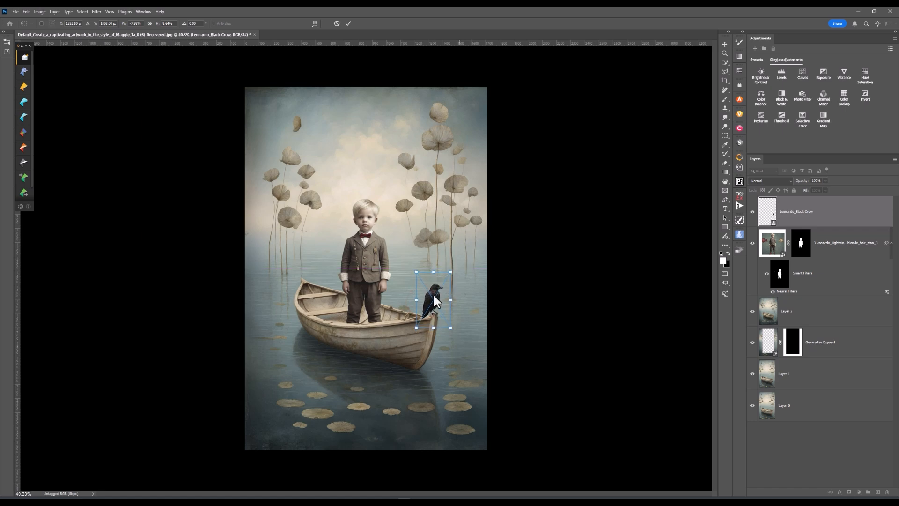
{"action": "left_click", "coordinate": [348, 23]}
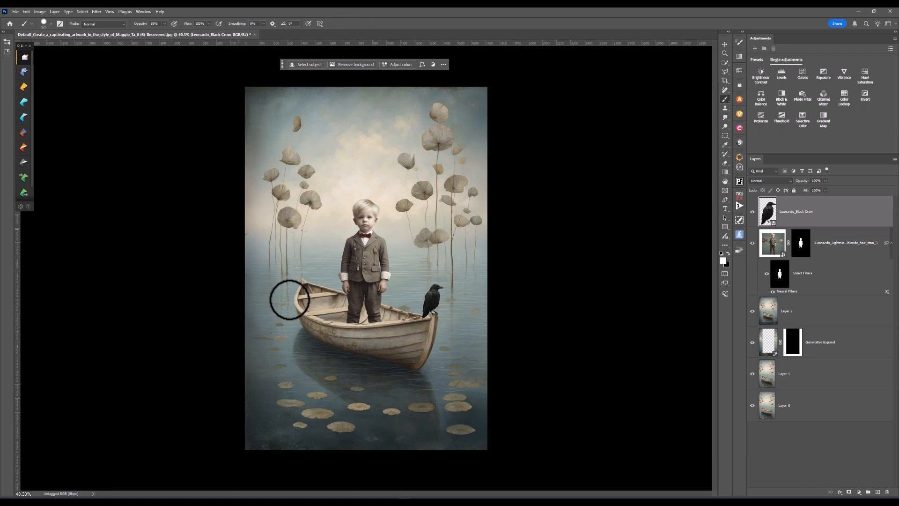
Apply the Harmonization neural filter to the crow as a smart filter with the boy's layer as reference, fine-tuning its brightness, and compare it on and off.
{"action": "left_click", "coordinate": [97, 11]}
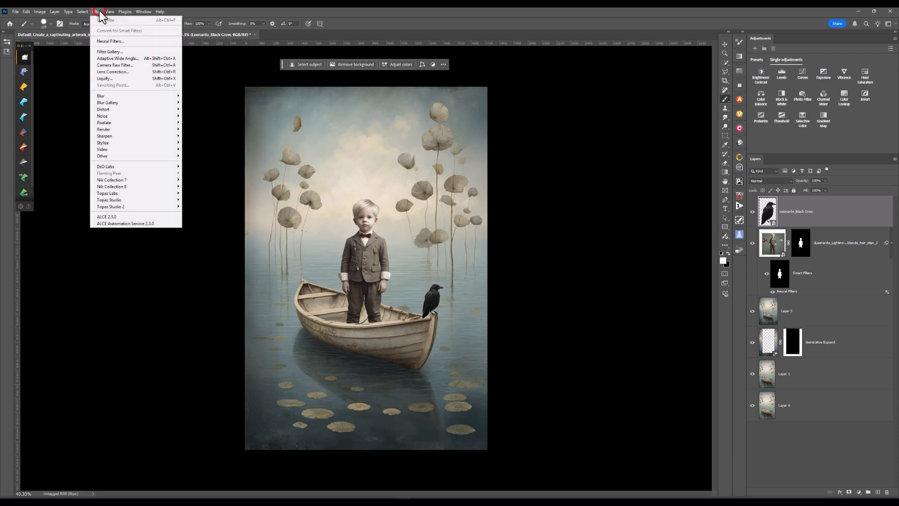
{"action": "left_click", "coordinate": [108, 41]}
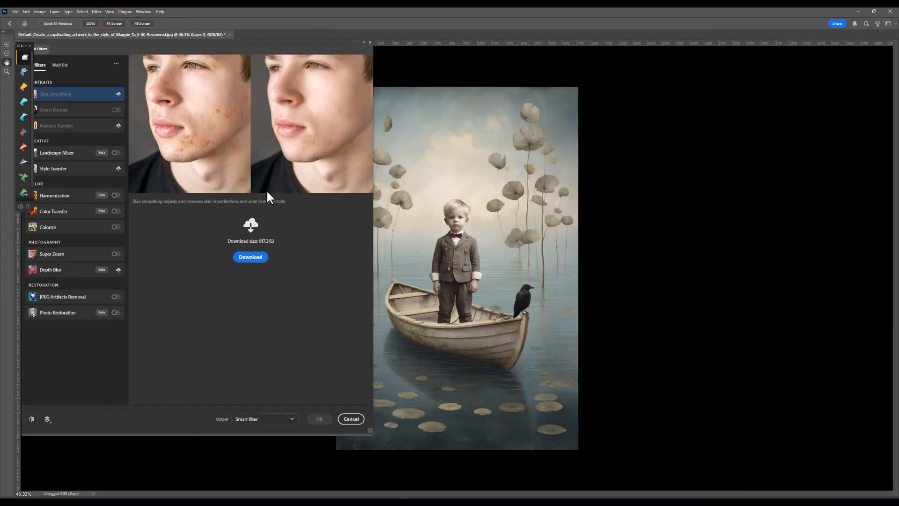
{"action": "left_click", "coordinate": [116, 195]}
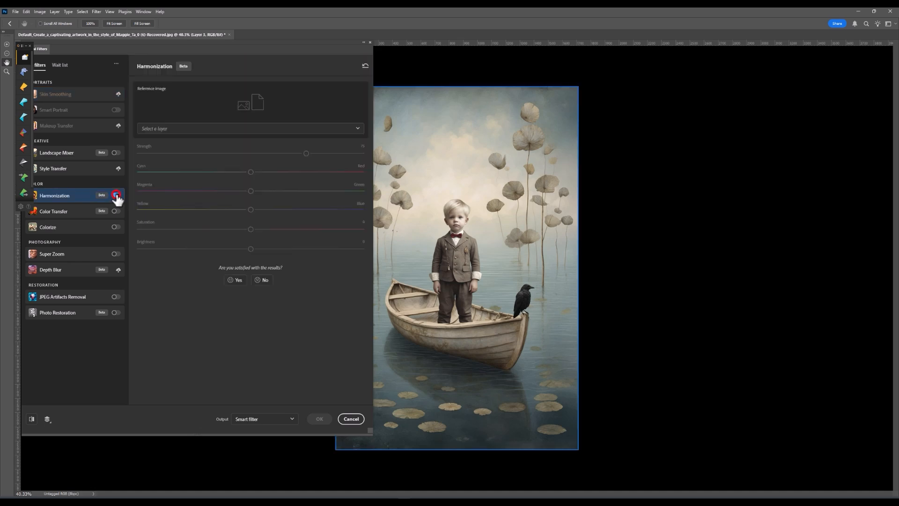
{"action": "left_click", "coordinate": [199, 131]}
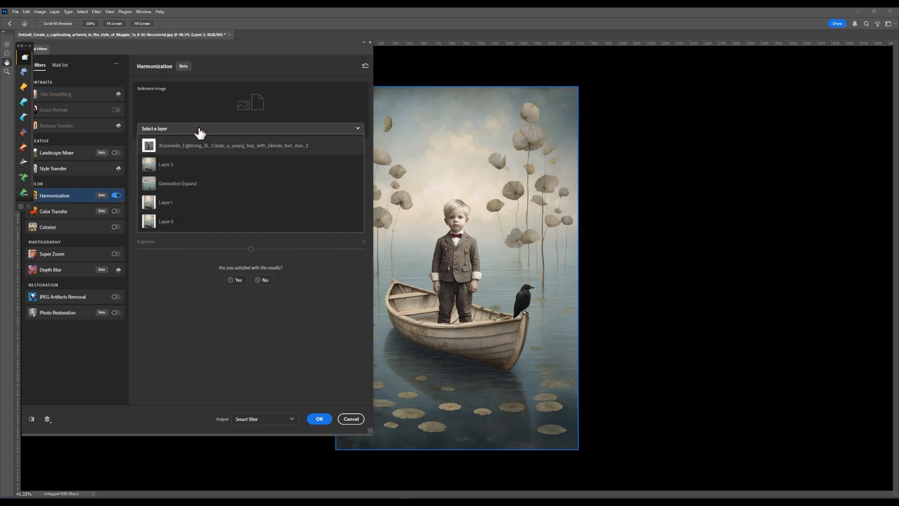
{"action": "left_click", "coordinate": [191, 149]}
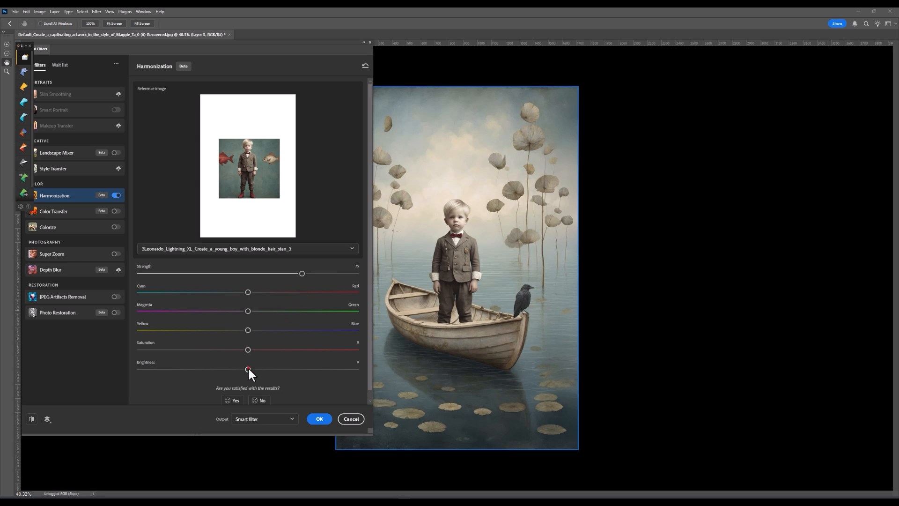
{"action": "left_click_drag", "start_coordinate": [248, 369], "coordinate": [250, 370]}
{"action": "left_click_drag", "start_coordinate": [246, 368], "coordinate": [247, 370]}
{"action": "left_click", "coordinate": [319, 419]}
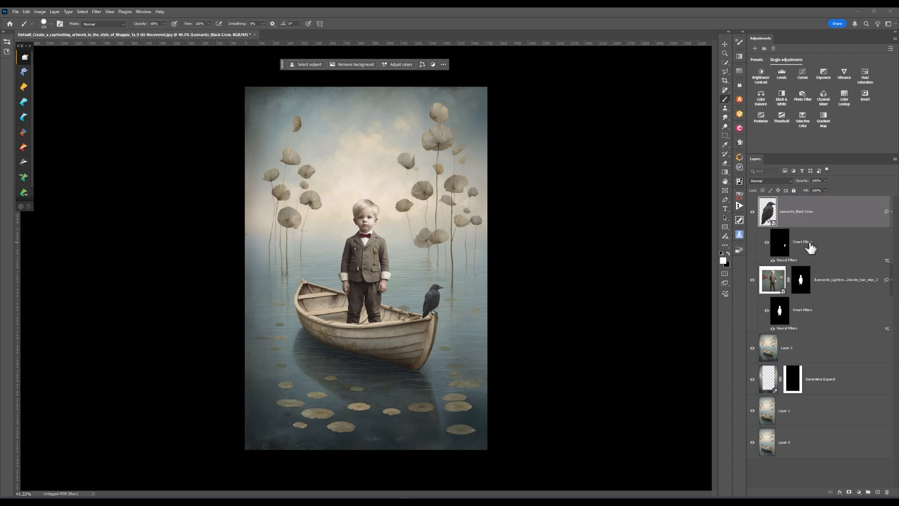
{"action": "left_click", "coordinate": [766, 243]}
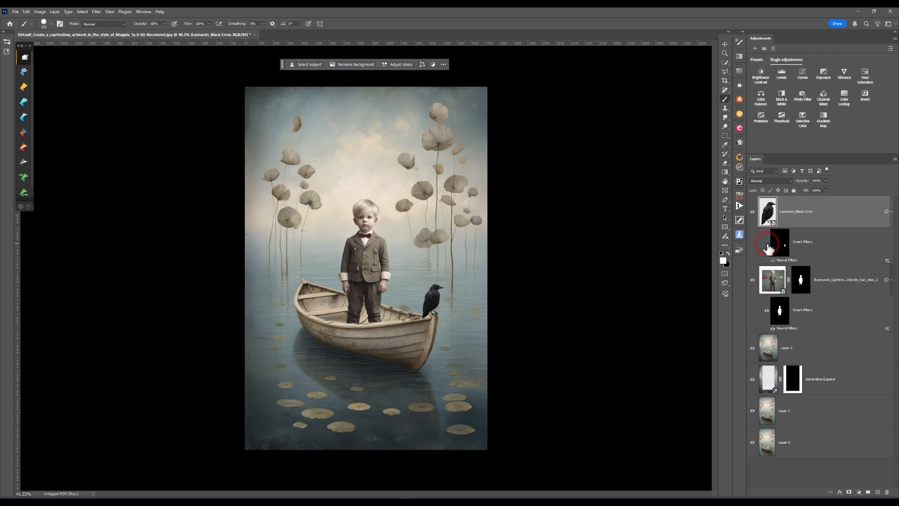
{"action": "left_click", "coordinate": [766, 242]}
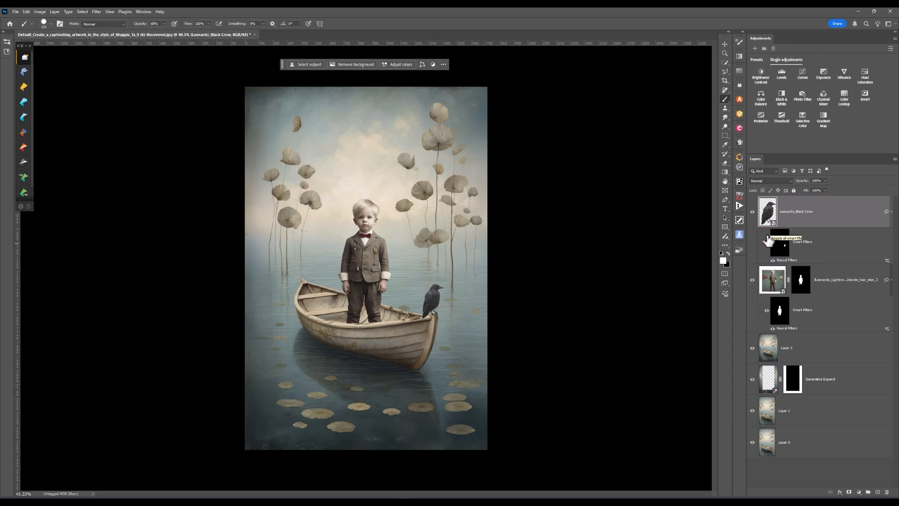
Add a Levels adjustment clipped to the crow's layer and lighten its midtones slightly.
{"action": "left_click", "coordinate": [767, 209]}
{"action": "left_click", "coordinate": [780, 70]}
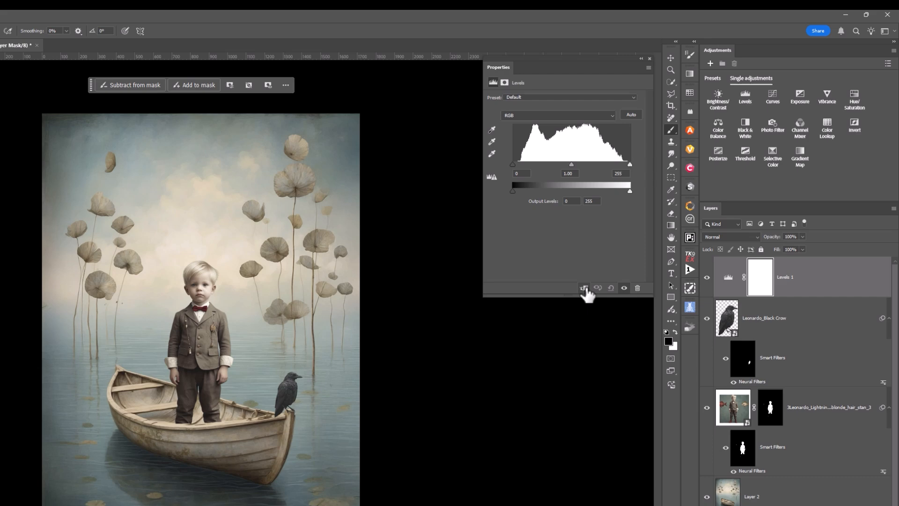
{"action": "left_click", "coordinate": [659, 220]}
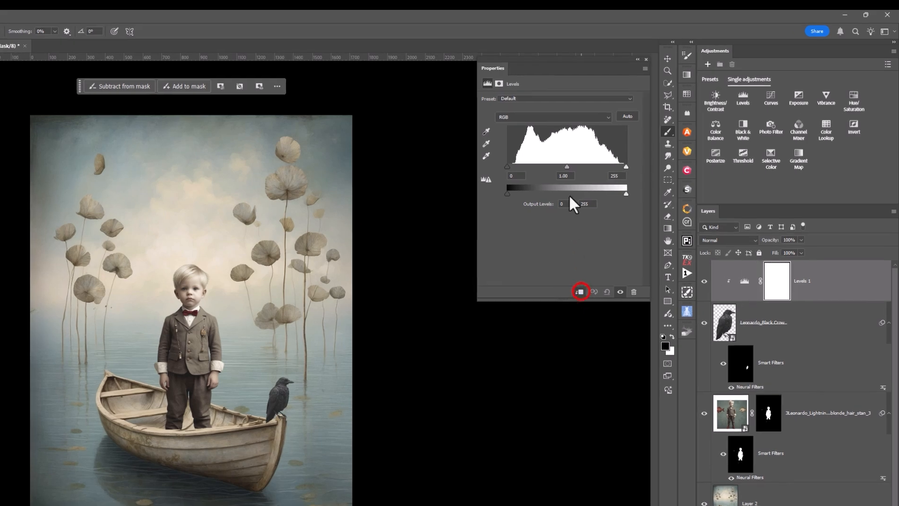
{"action": "left_click_drag", "start_coordinate": [566, 166], "coordinate": [564, 168]}
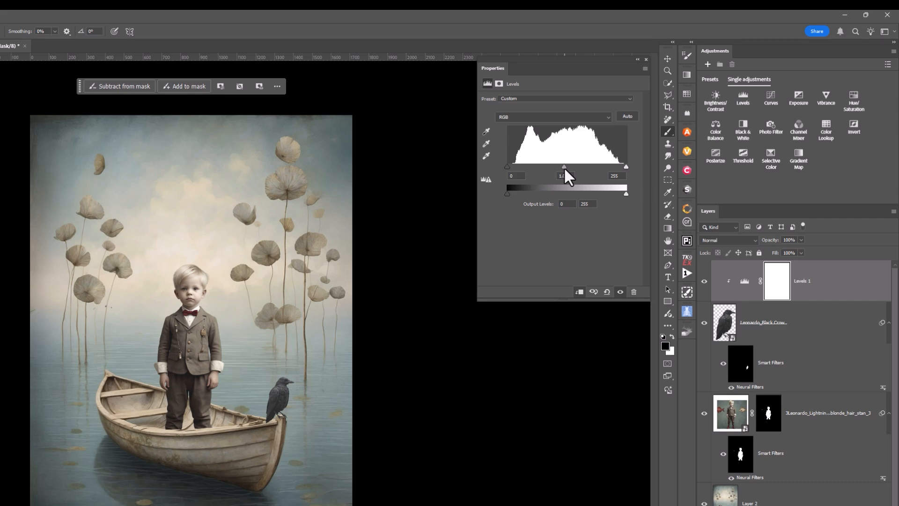
Compare the crow's brightness with and without the Levels adjustment.
{"action": "left_click", "coordinate": [704, 281]}
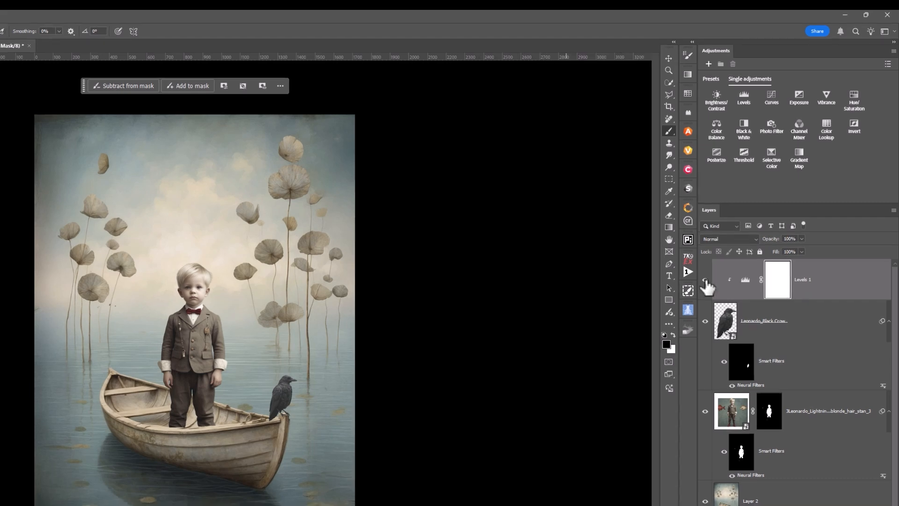
{"action": "left_click", "coordinate": [704, 282]}
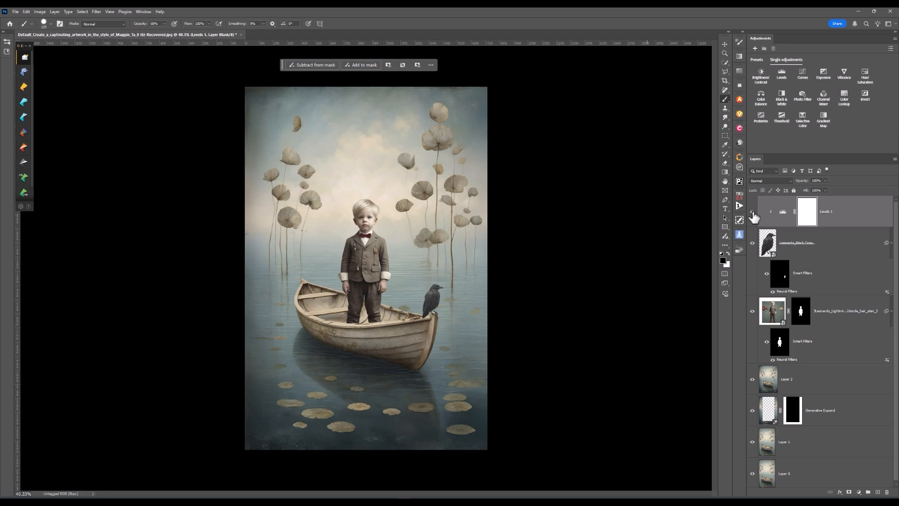
{"action": "left_click", "coordinate": [752, 212]}
{"action": "left_click", "coordinate": [753, 212]}
{"action": "left_click", "coordinate": [752, 212]}
{"action": "left_click", "coordinate": [752, 212]}
{"action": "scroll", "coordinate": [638, 251], "scroll_direction": "up", "scroll_amount": 1}
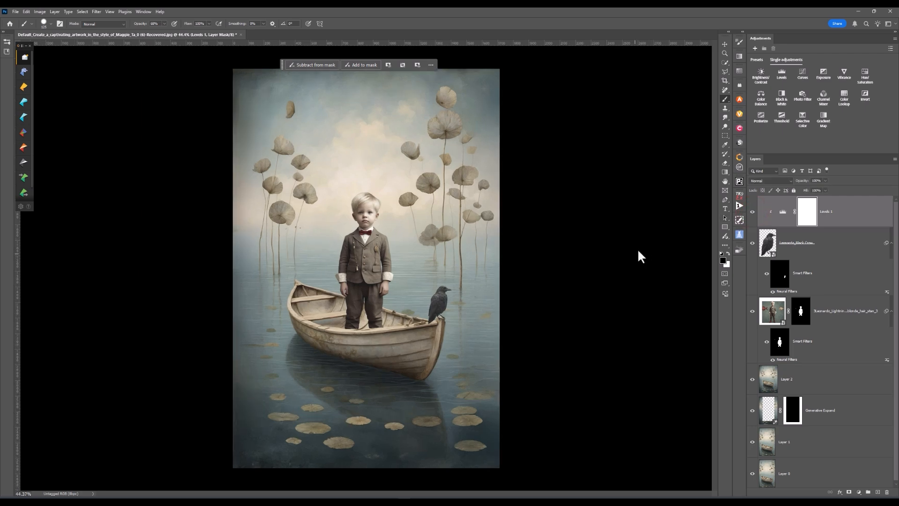